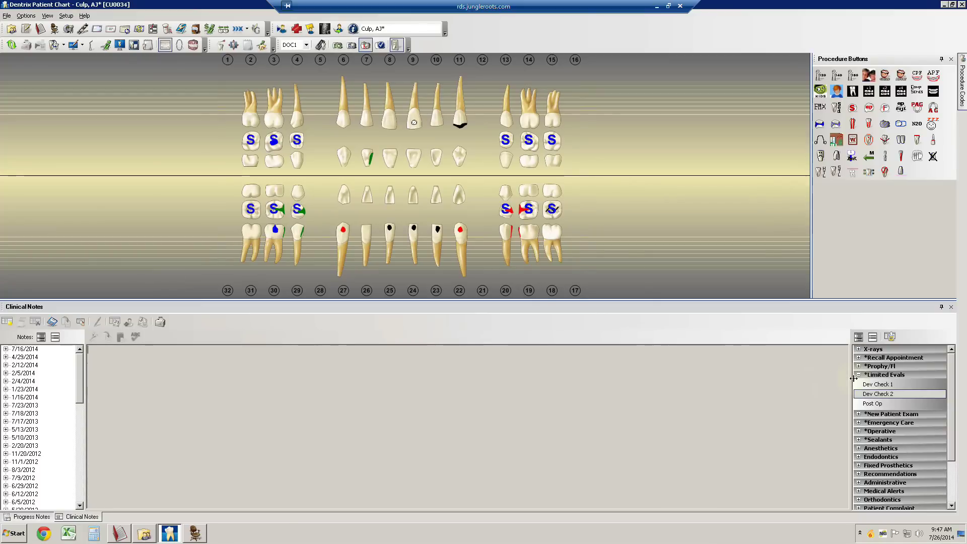
- Collapse the Limited Evals note templates and expand the Operative category
left_click(858, 375)
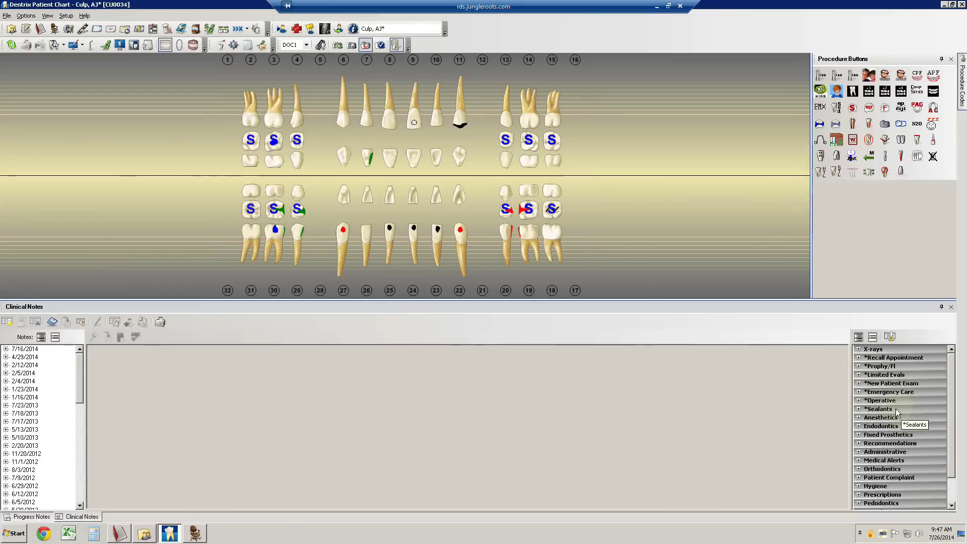
left_click(858, 400)
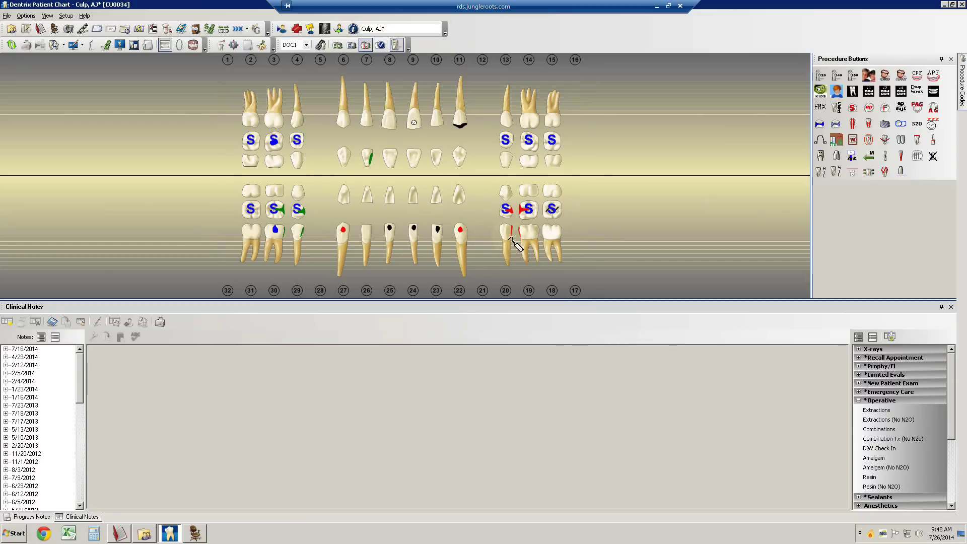
- Filter the patient's progress notes so that only treatment-planned procedures are listed
left_click(44, 519)
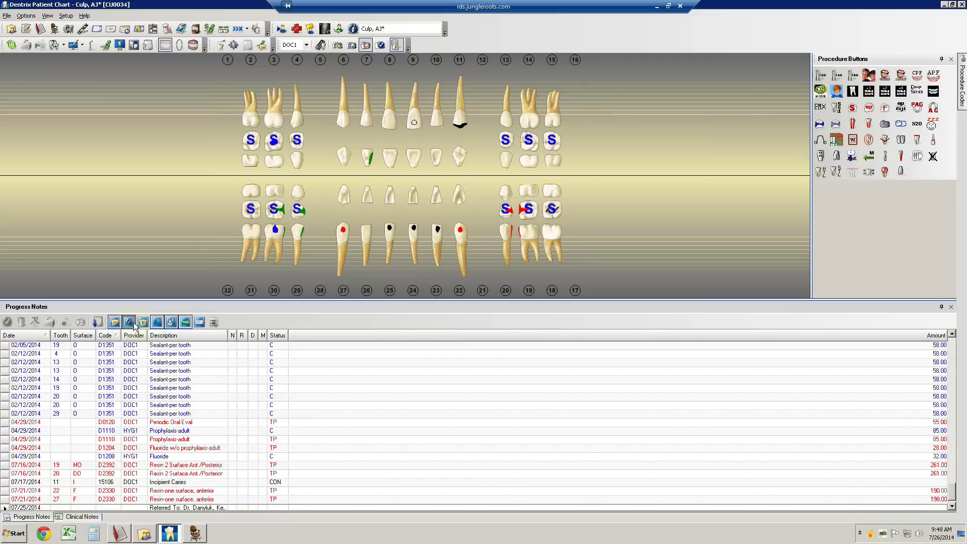
left_click(171, 323)
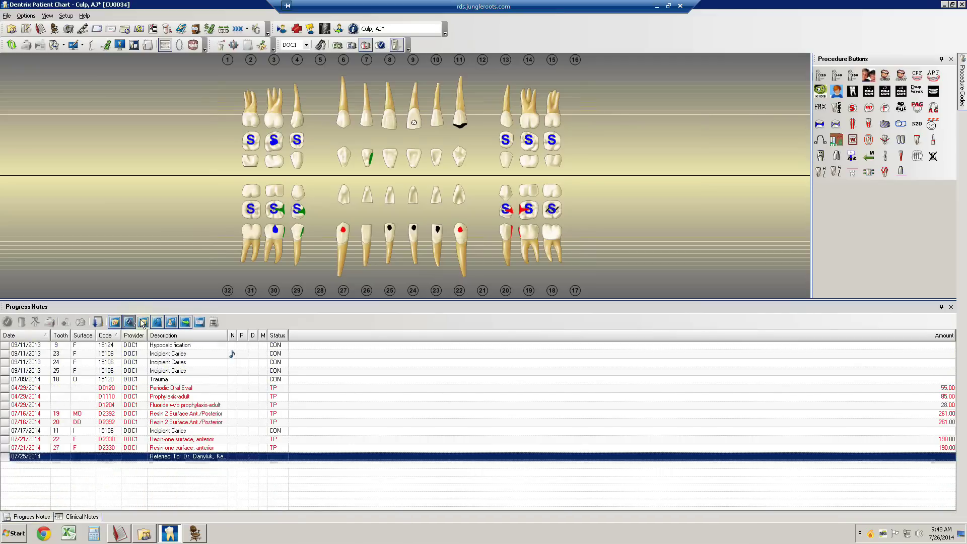
left_click(171, 323)
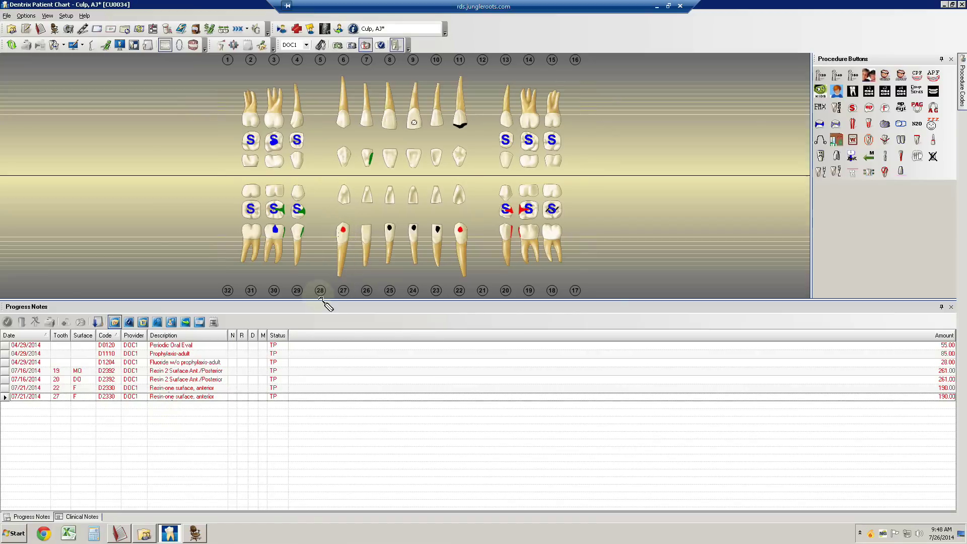
- Start a clinical note from the Resin template, with Dad accompanying the patient and Tx for decay as the visit reason
left_click(88, 518)
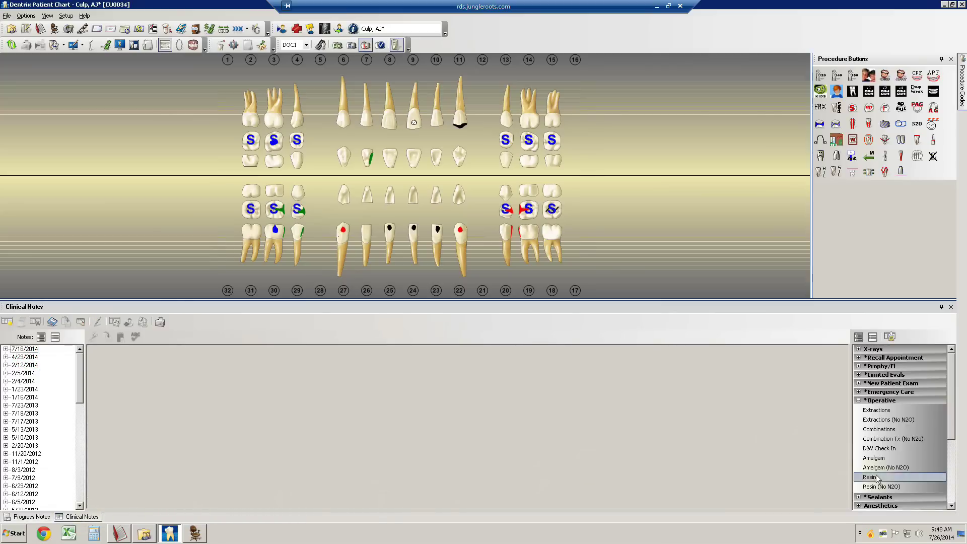
double_click(902, 477)
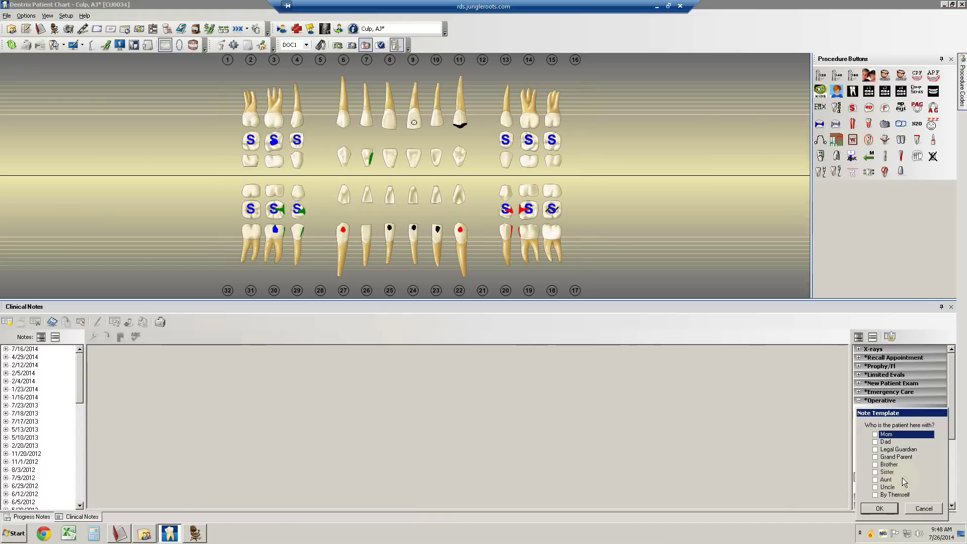
left_click_drag(914, 411, 803, 377)
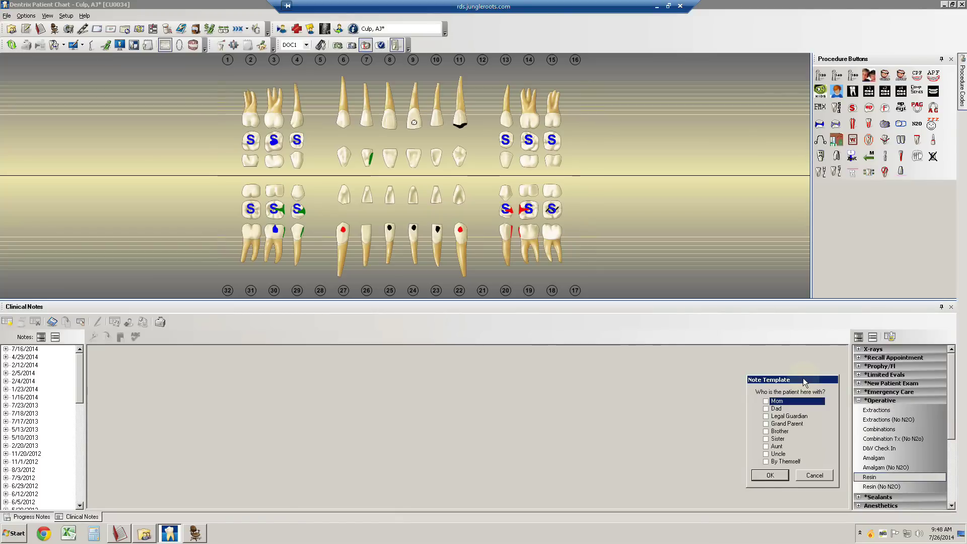
left_click(783, 409)
left_click(781, 476)
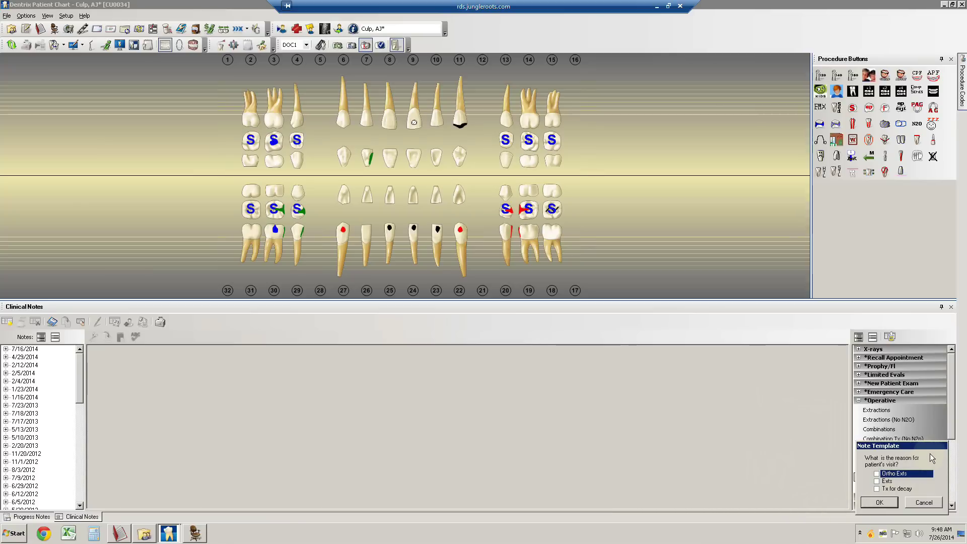
left_click(902, 489)
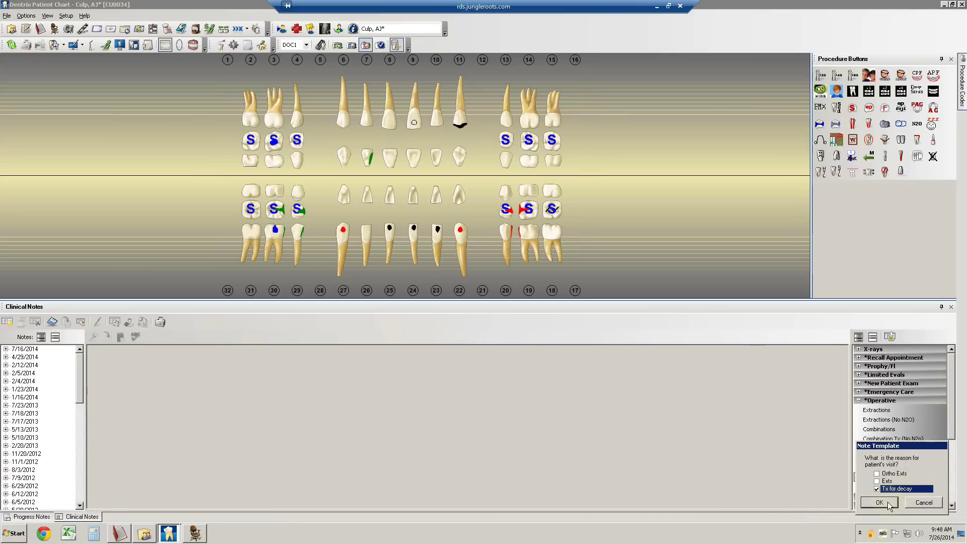
left_click(887, 502)
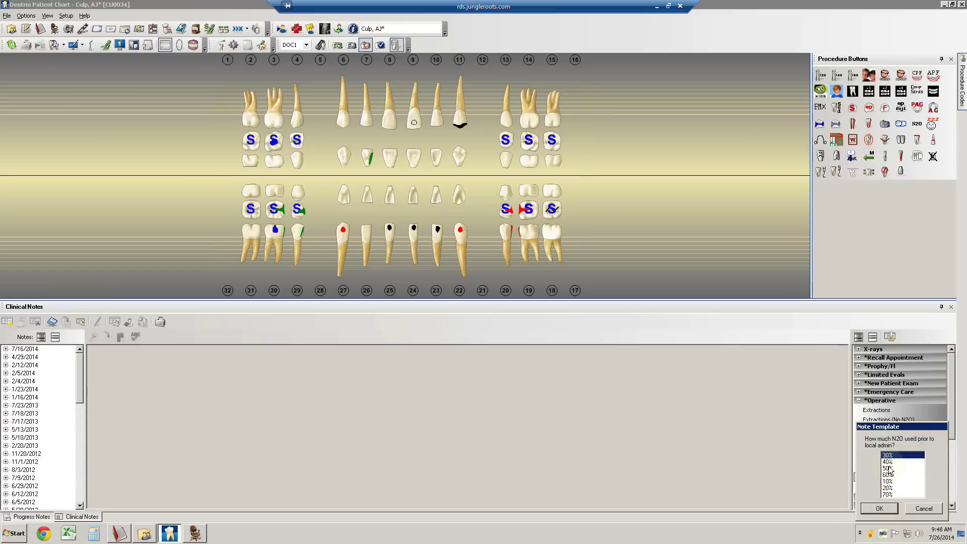
- Record 50% N2O before local anesthetic, 0.0 lido cartridges, 0.50 Articaine cartridges and 30% nitrous for the rest of treatment
left_click(888, 468)
left_click(889, 509)
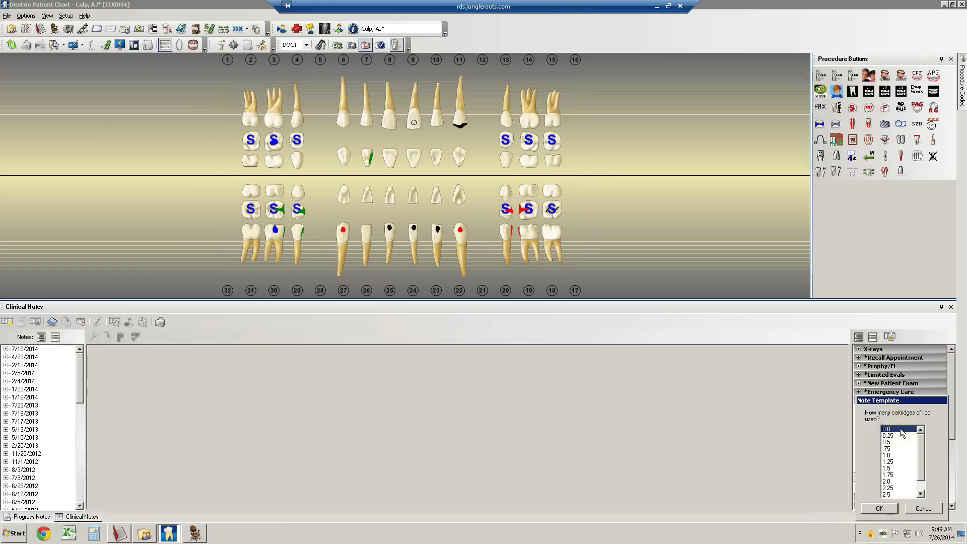
left_click(889, 509)
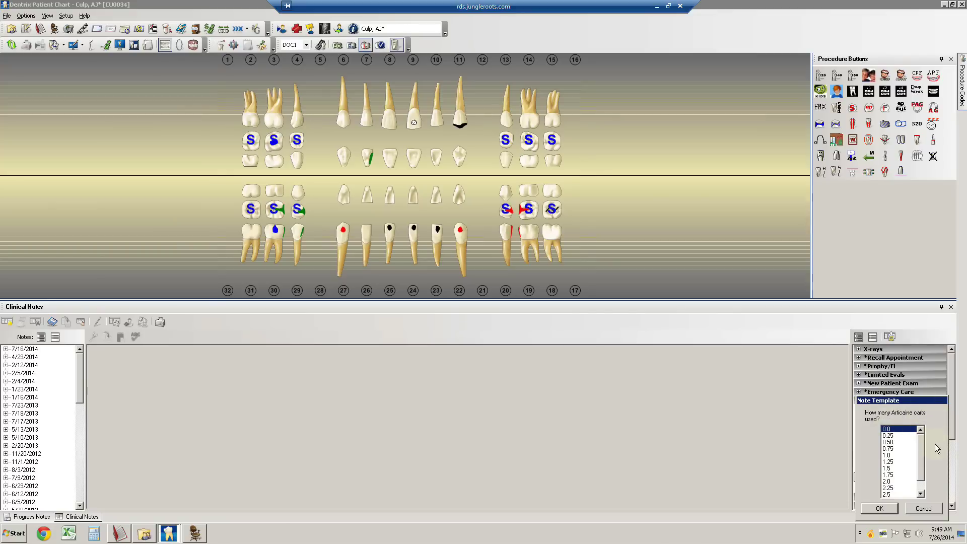
left_click(892, 442)
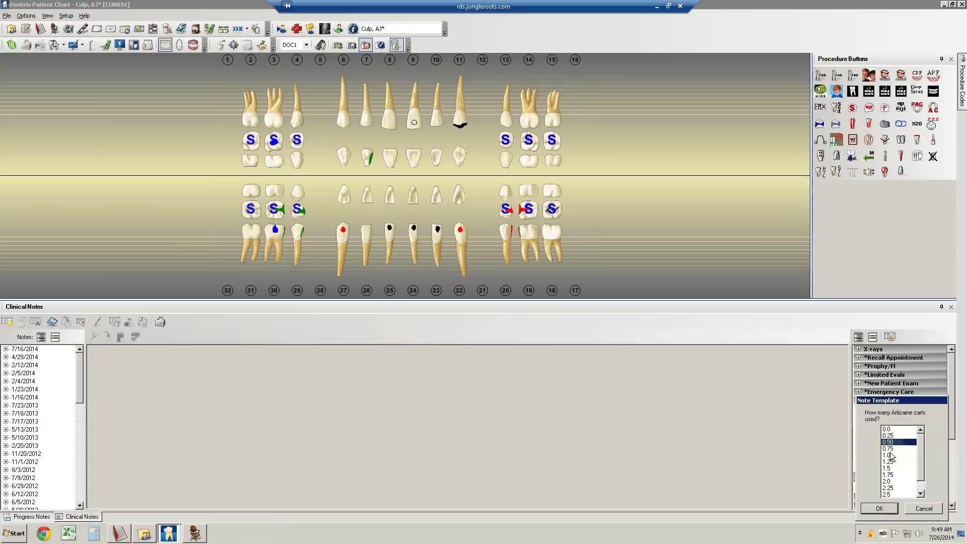
left_click(881, 509)
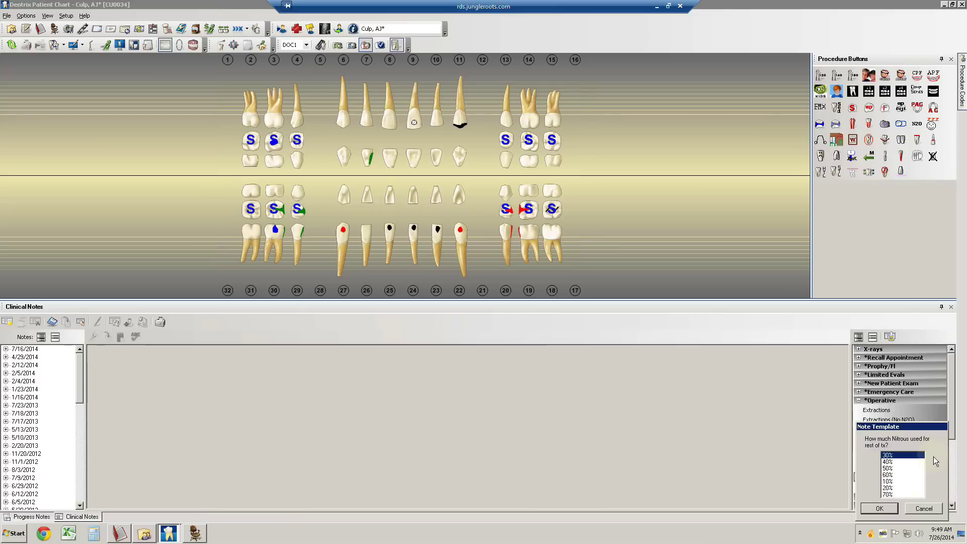
left_click(884, 509)
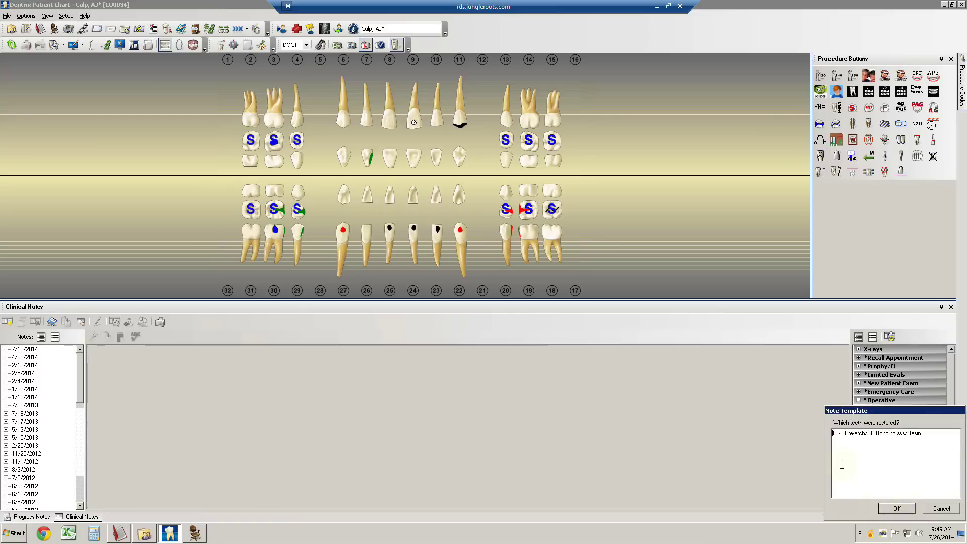
- Complete the first restored-tooth line with tooth 19 and resin shade A1
left_click(837, 433)
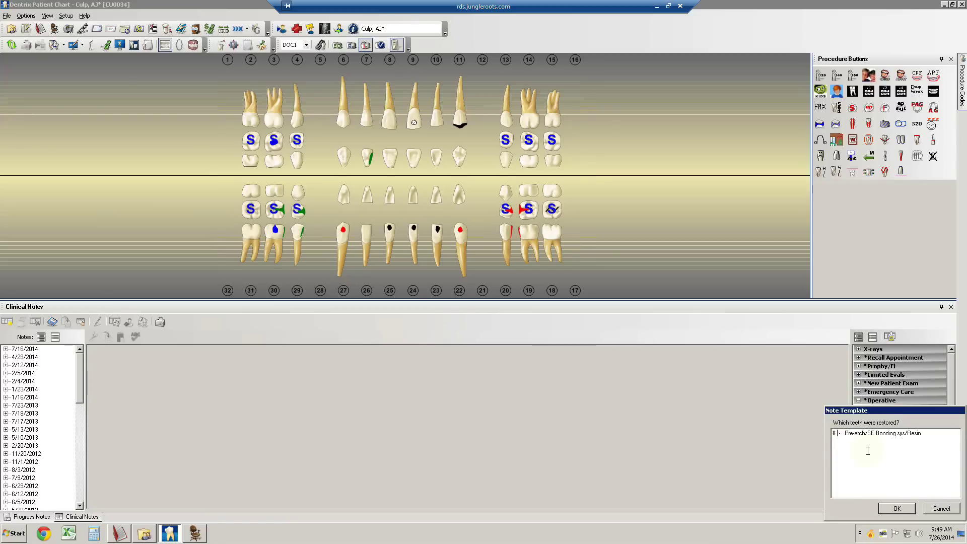
type("19")
type("1")
key("Return")
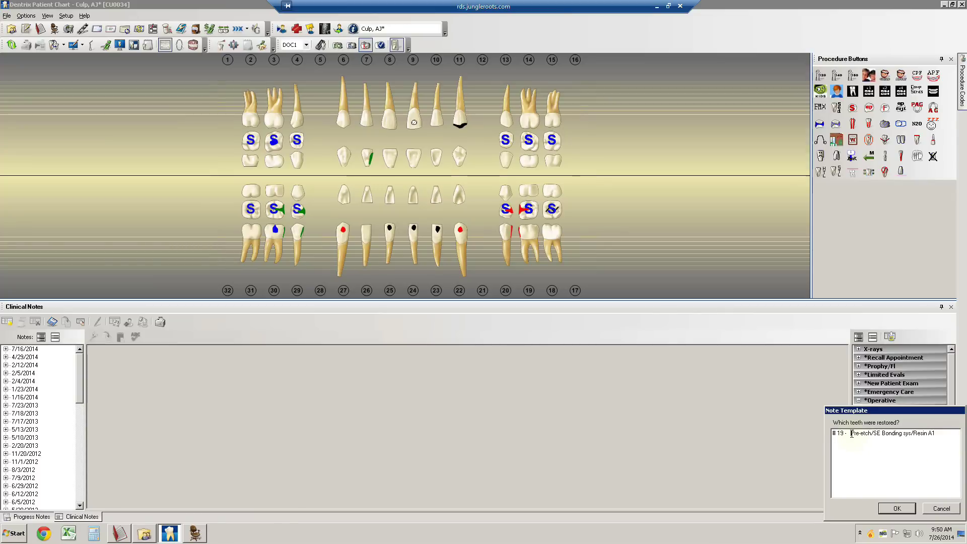
- Add restored-tooth lines for #20, #21 and 27 by reusing the text "Pre-etch/SE Bonding sys/Resin A1", and accept the list
left_click_drag(851, 434, 933, 434)
key("ctrl+c")
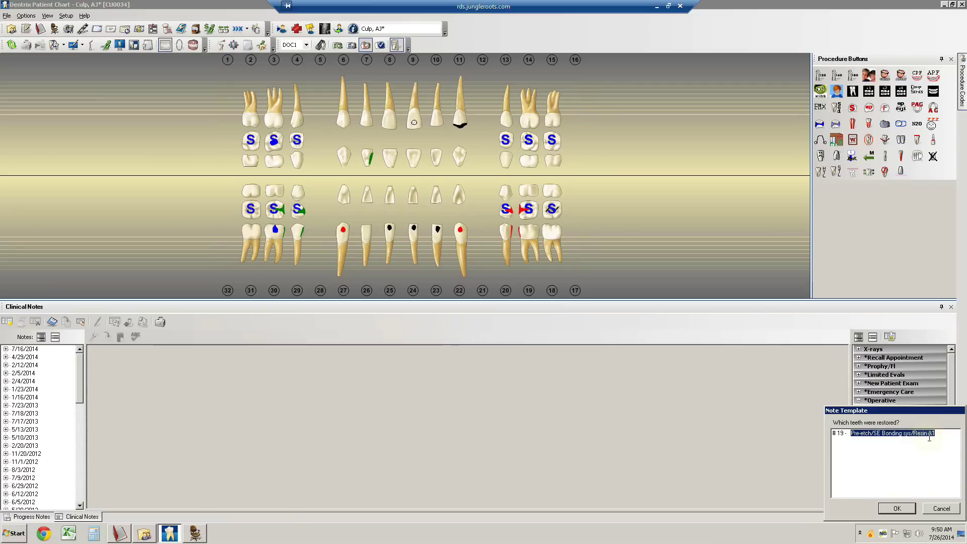
left_click(834, 445)
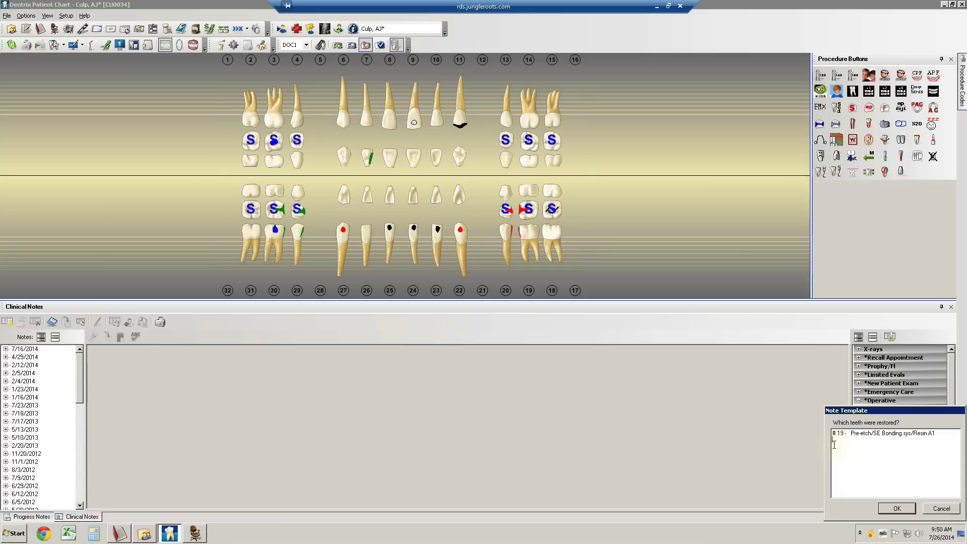
type("#20 -")
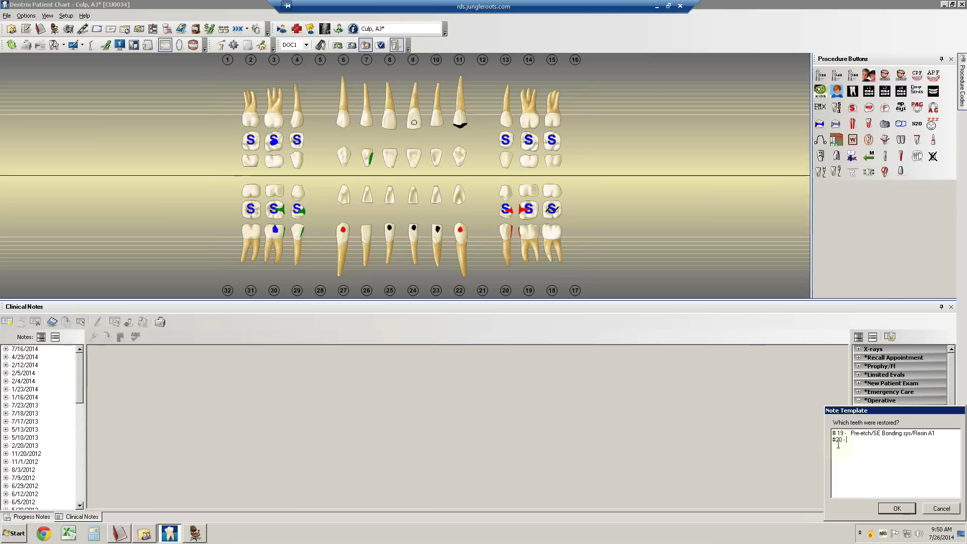
key("ctrl+v")
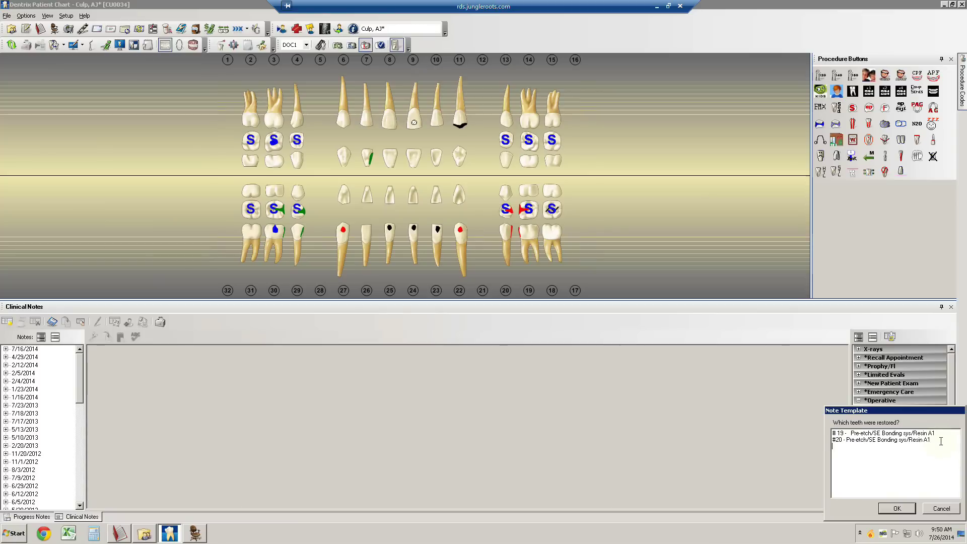
type("#21 -")
key("ctrl+v")
key("Return")
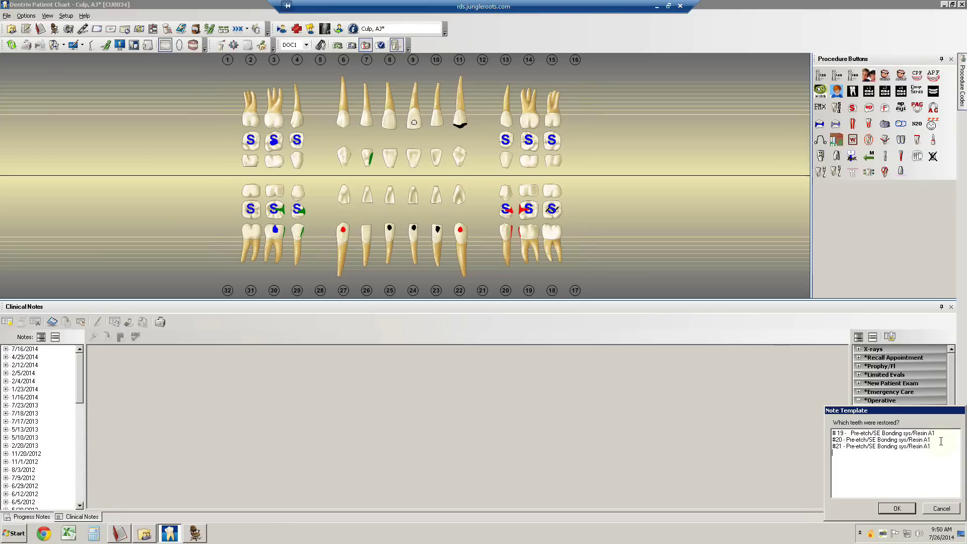
type("27 -")
key("ctrl+v")
left_click(910, 509)
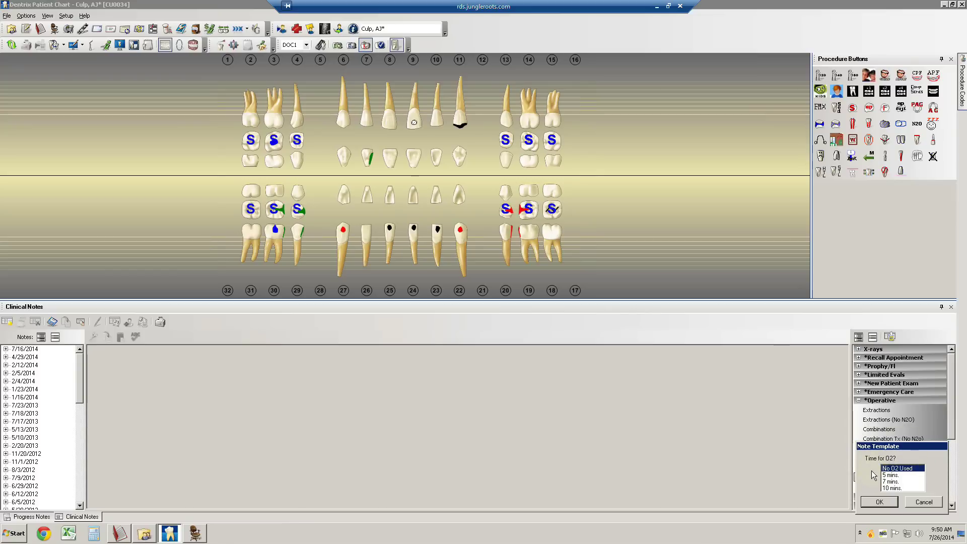
- Record 7 mins. of O2, a Frankl score of 4 and the additional comment "very good boy!"
left_click(890, 481)
left_click(879, 502)
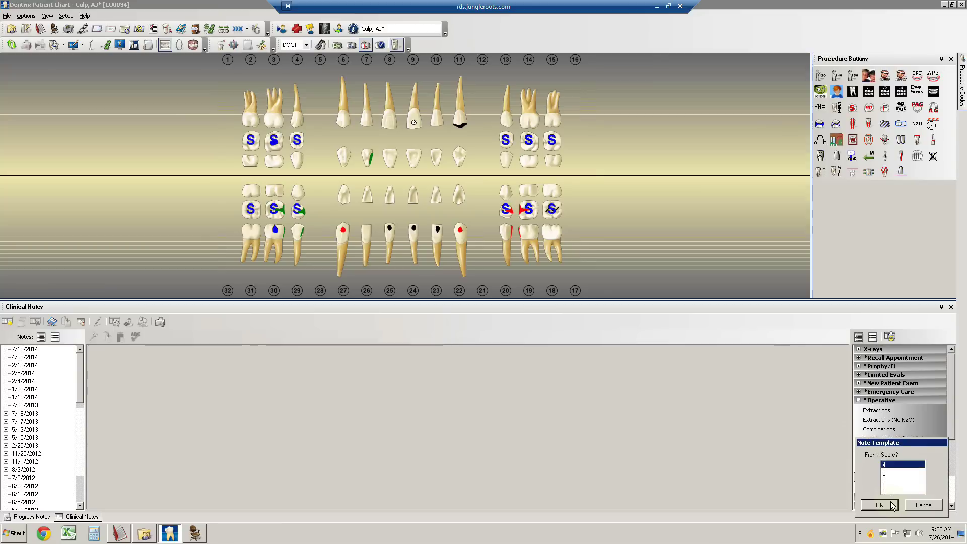
left_click(893, 505)
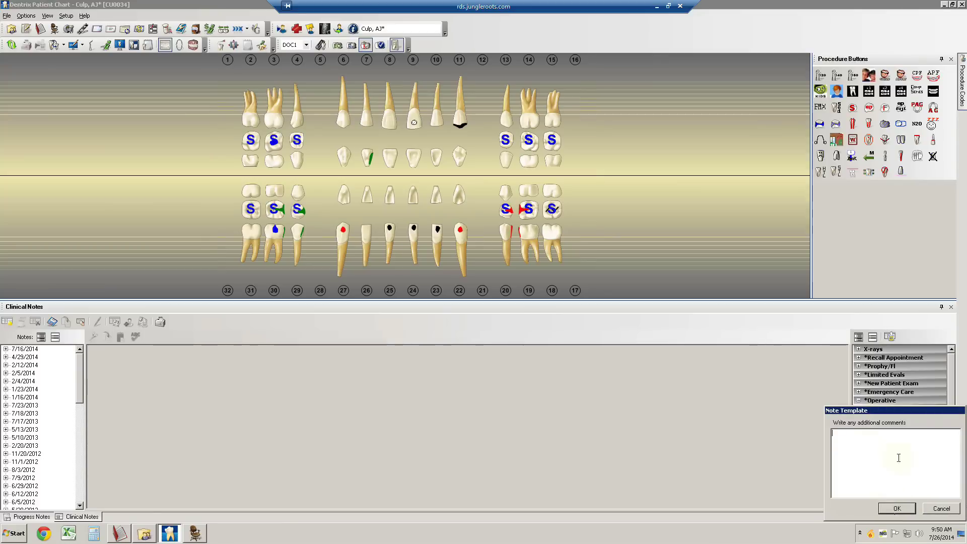
type("very good boy!")
left_click(899, 509)
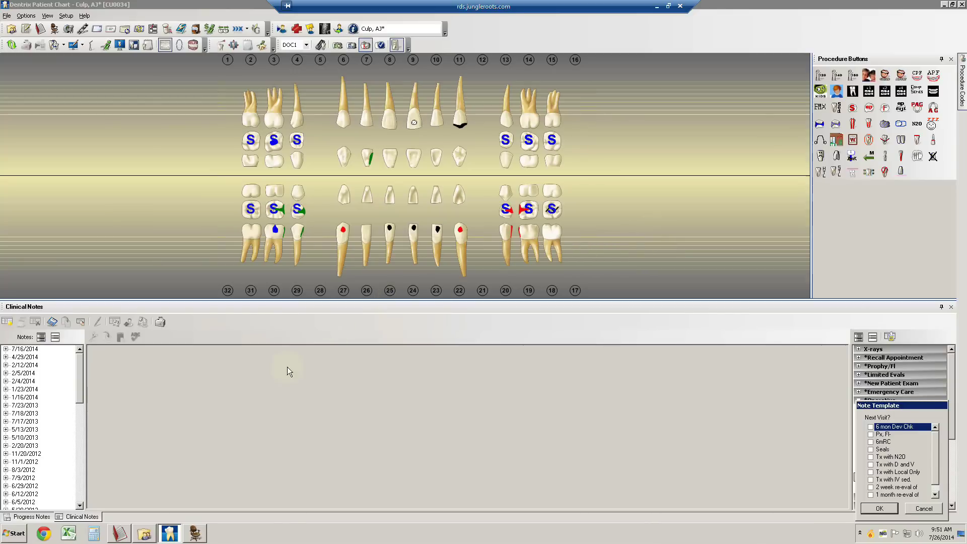
- Set the next visit to 6mRC and choose the signing provider to finish the note template
left_click(46, 518)
left_click(872, 443)
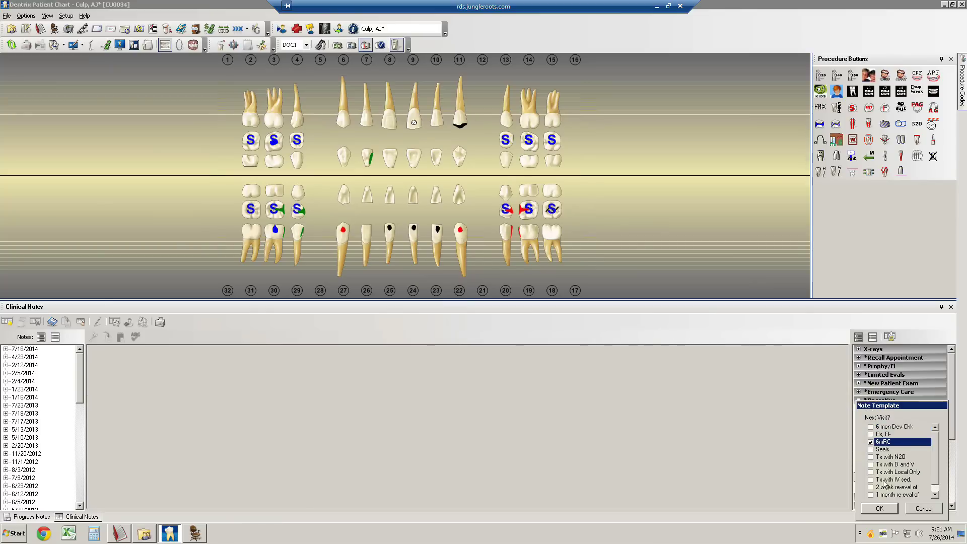
left_click(887, 510)
left_click(876, 427)
left_click(879, 508)
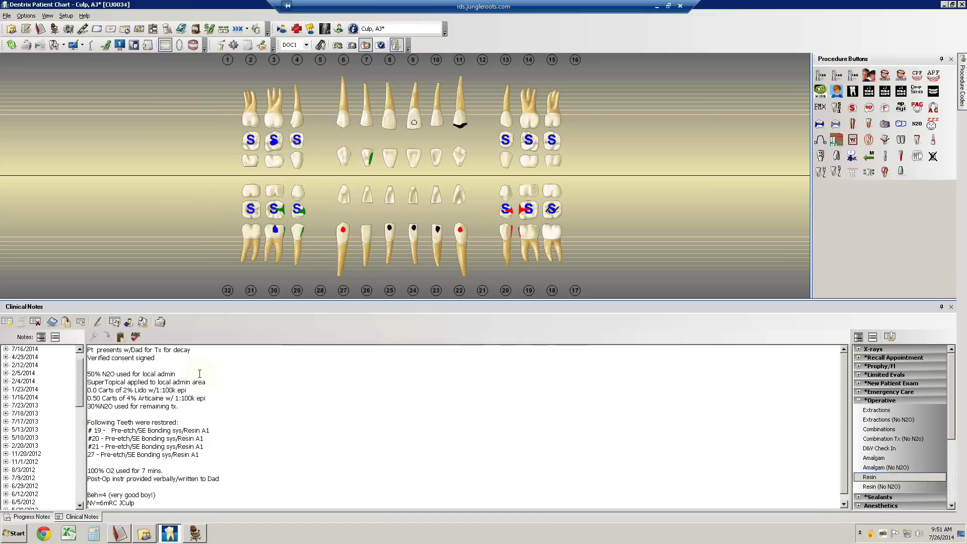
- Enlarge the notes area and tidy the restored-teeth list, removing extra spaces from the #19 line and adding "#" before 27
left_click_drag(216, 224, 217, 218)
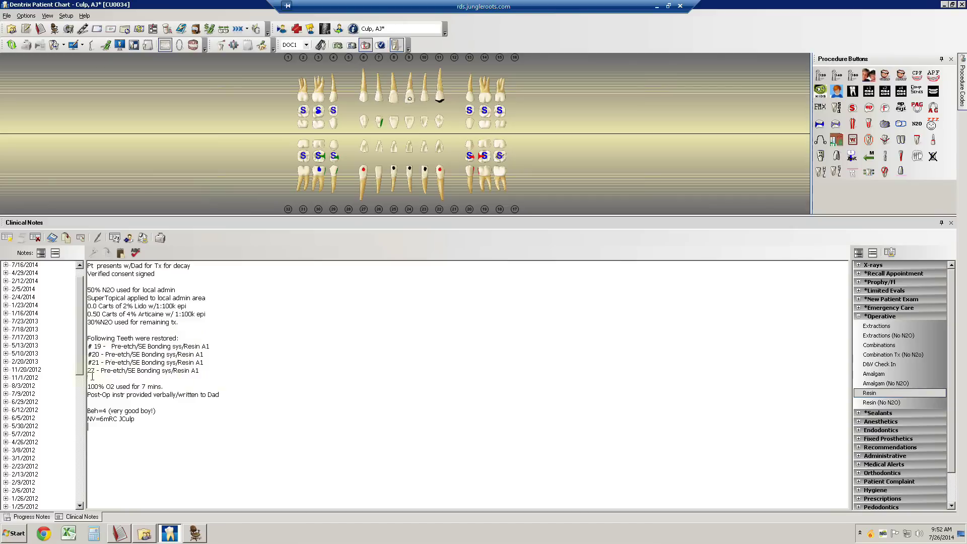
left_click(94, 346)
key("BackSpace")
type("#")
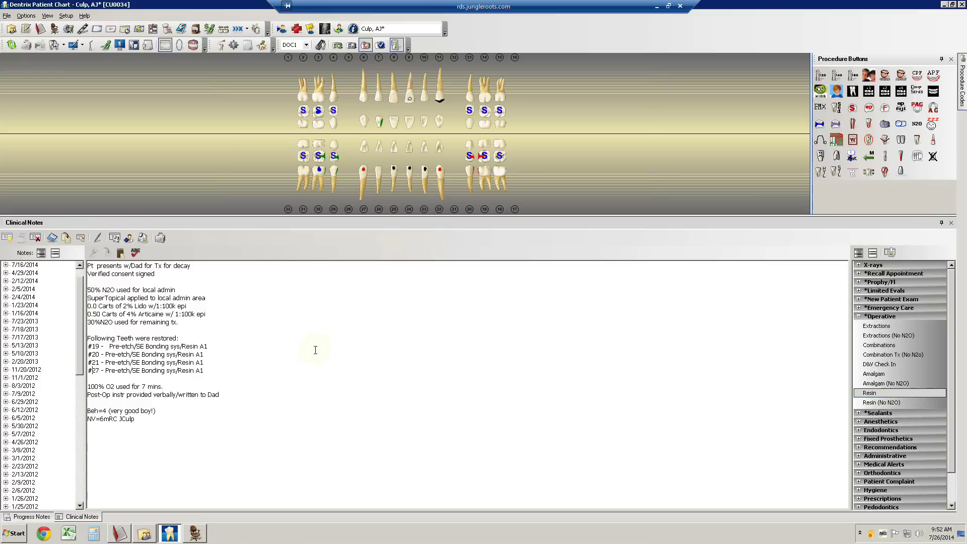
left_click(111, 346)
key("BackSpace")
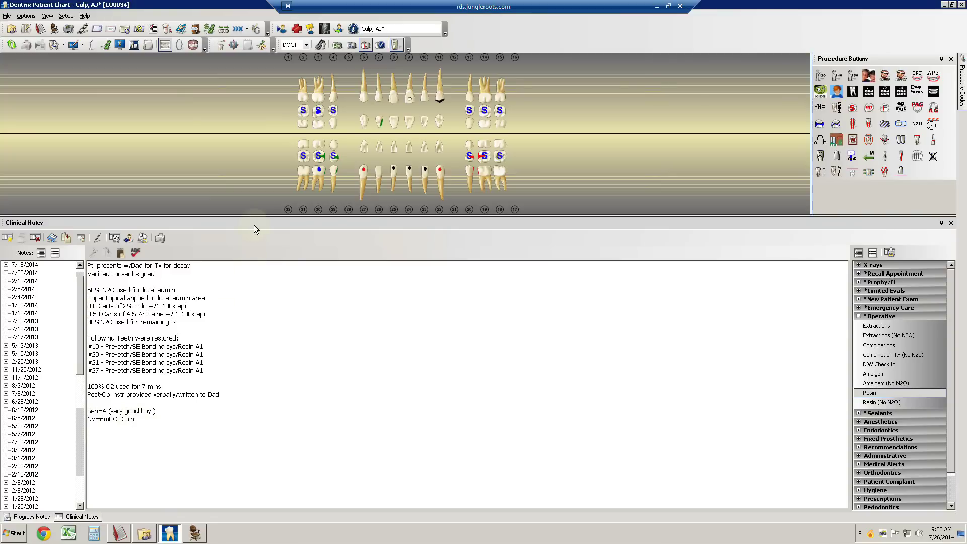
- Enlarge the tooth chart and set the treatment-planned resin procedures on teeth 19, 20, 22 and 27 complete in the progress notes
left_click_drag(256, 215, 258, 289)
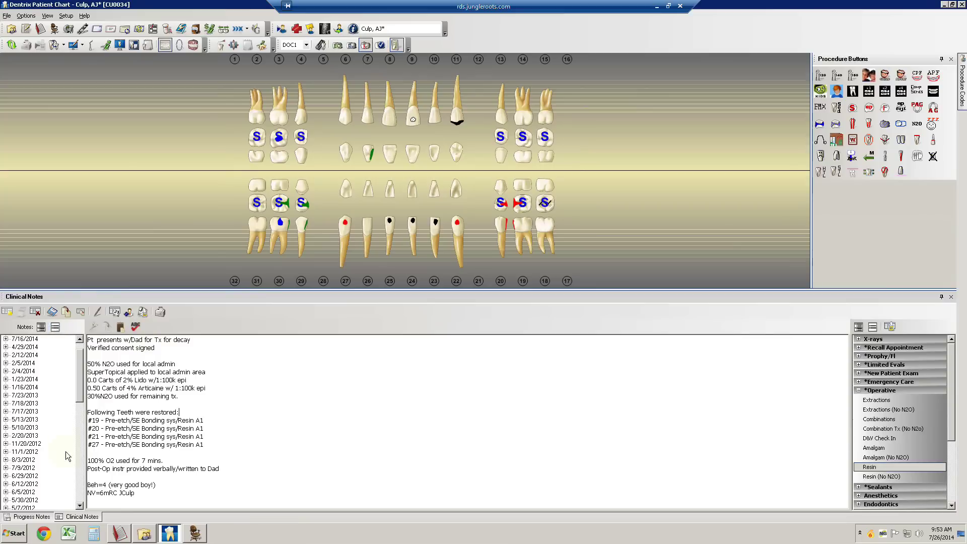
left_click(41, 518)
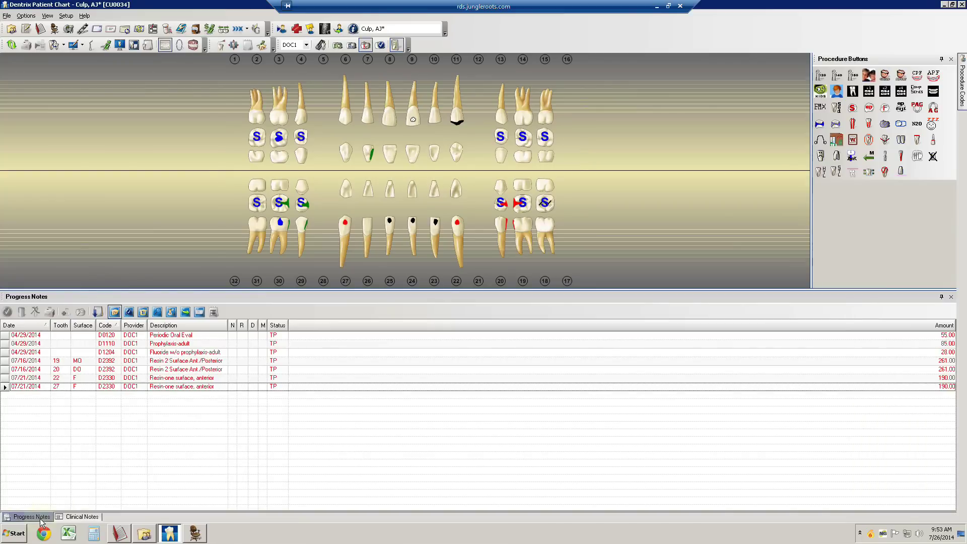
left_click(207, 361)
left_click_drag(207, 361, 209, 389)
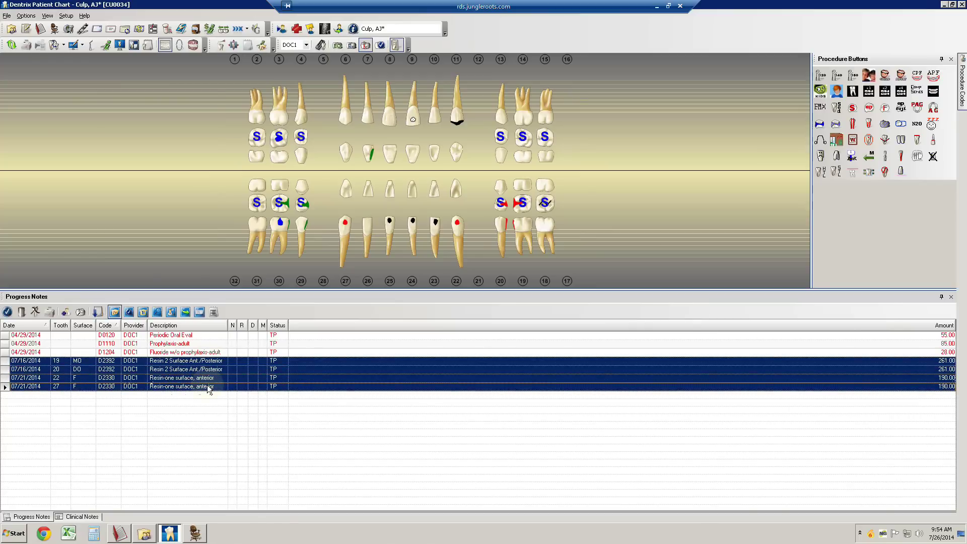
right_click(200, 367)
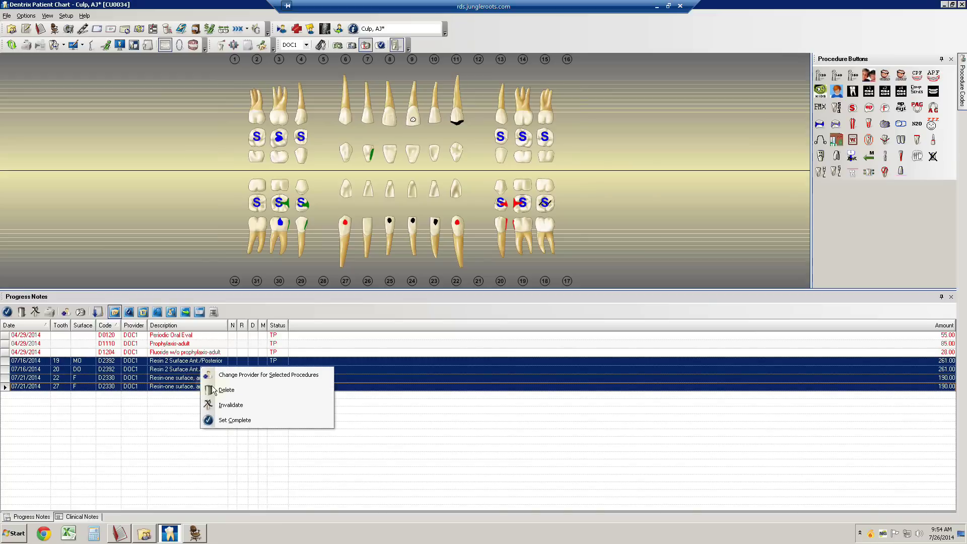
left_click(243, 422)
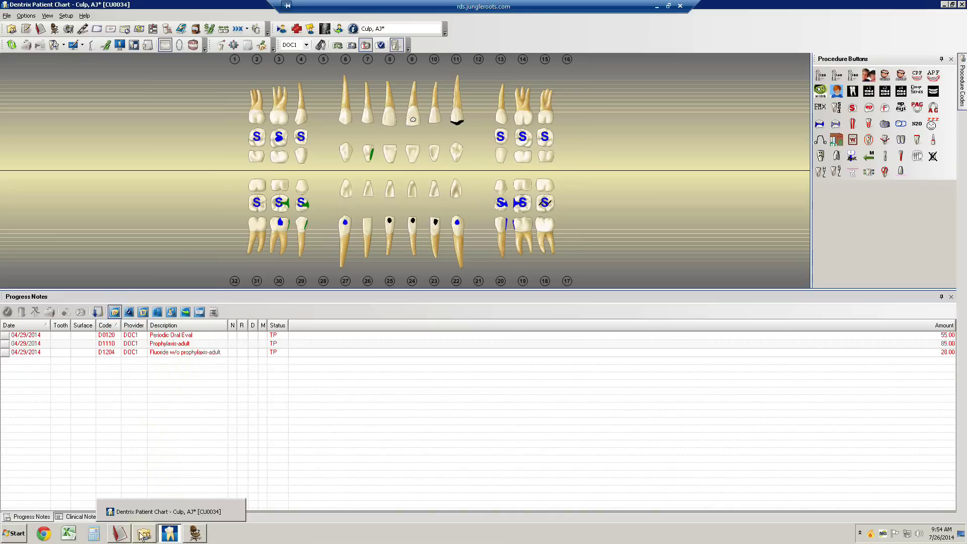
- Examine the end of today's clinical note for entries belonging to the completed resin procedures
left_click(76, 517)
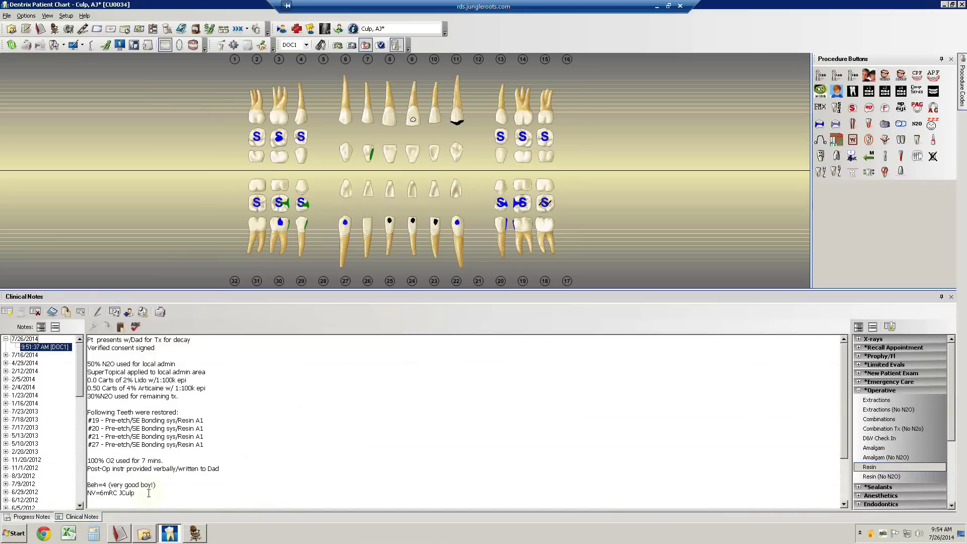
scroll(295, 438, "down", 3)
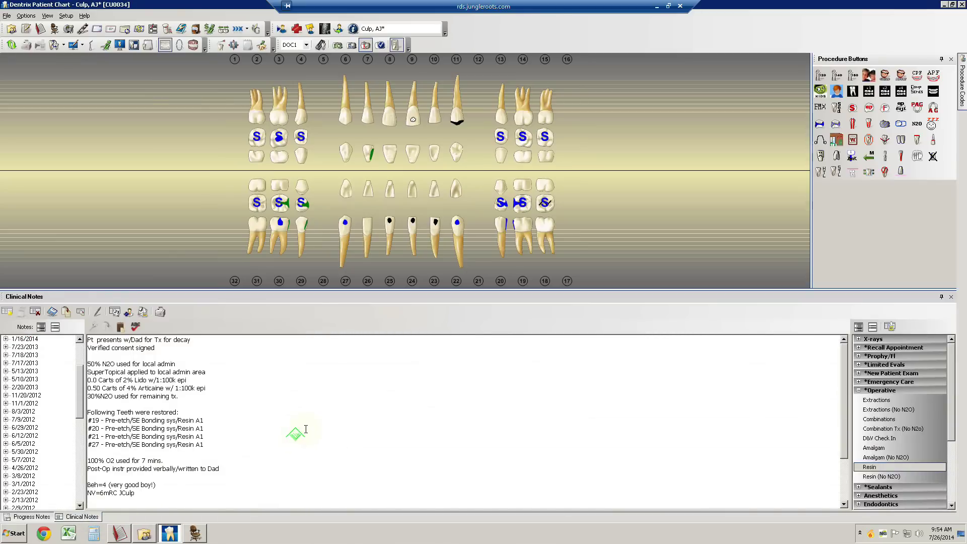
left_click_drag(845, 422, 846, 495)
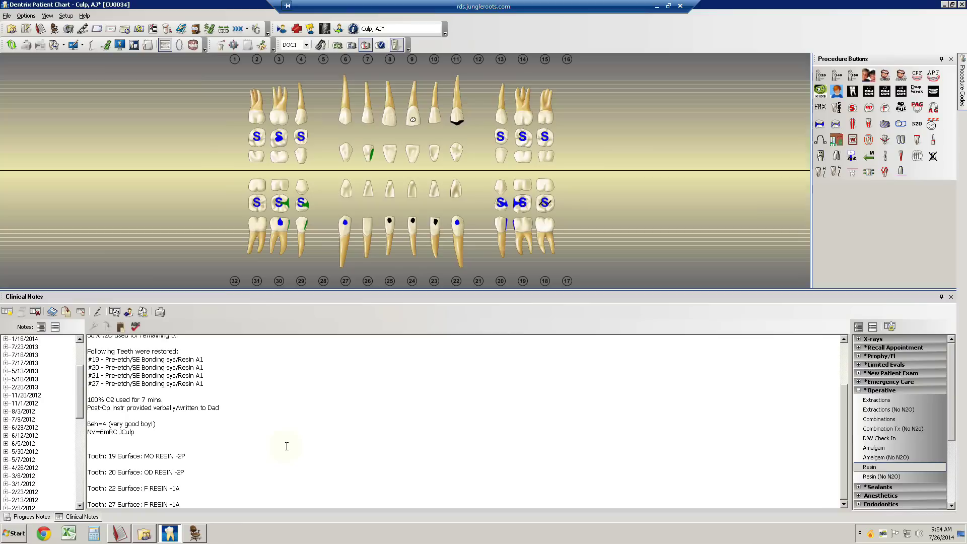
scroll(843, 376, "up", 3)
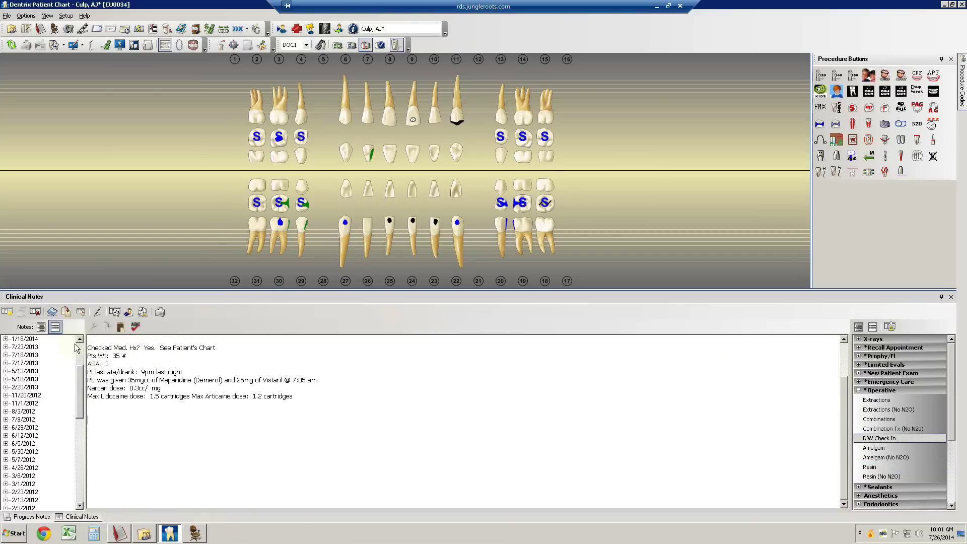
- Create a new clinical note dated today and start the SOAP Note template from the Emergency Care group
left_click_drag(80, 378, 79, 344)
left_click(7, 312)
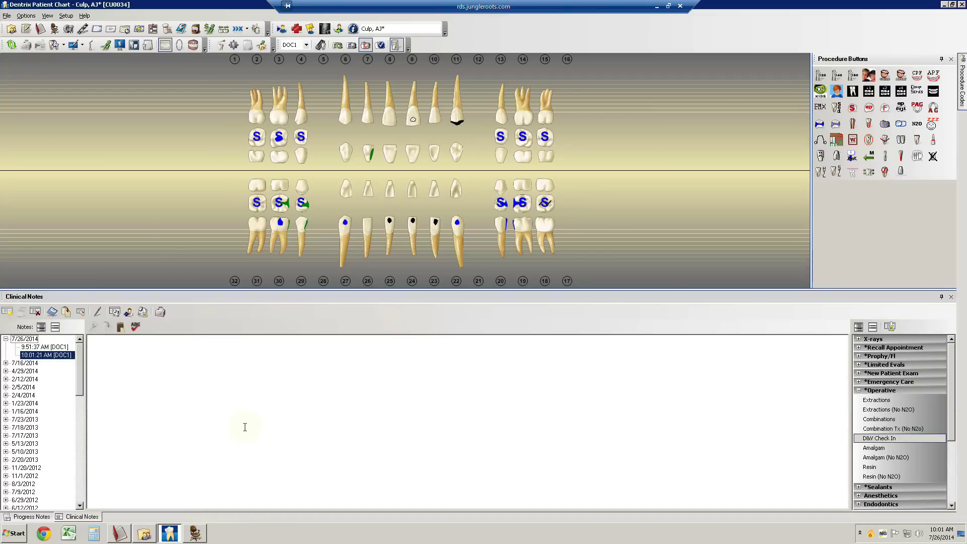
left_click(858, 391)
left_click(858, 383)
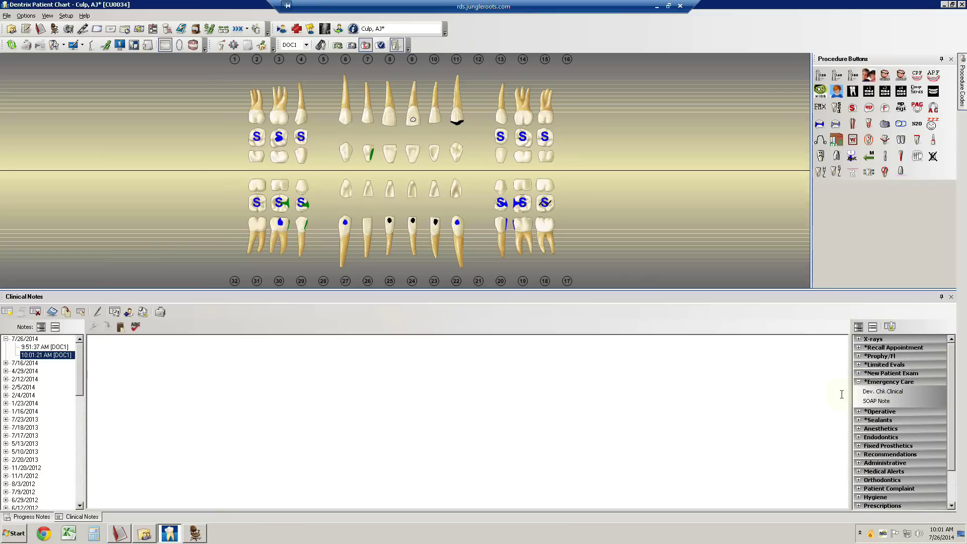
left_click(858, 401)
double_click(879, 400)
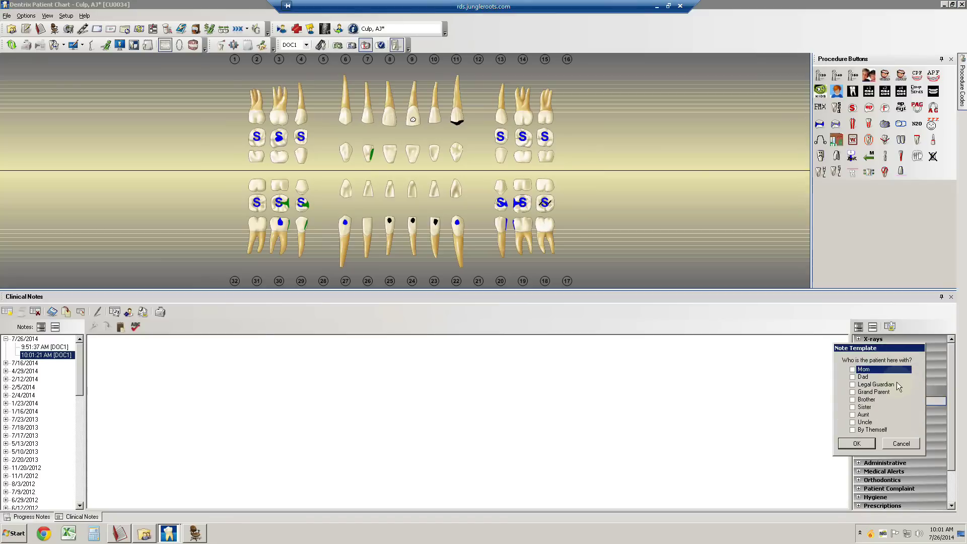
- Record Mom as accompanying the patient and "I was riding my bike and fell off and broke my front tooth.", leaving the O, A and P answers blank
left_click(865, 370)
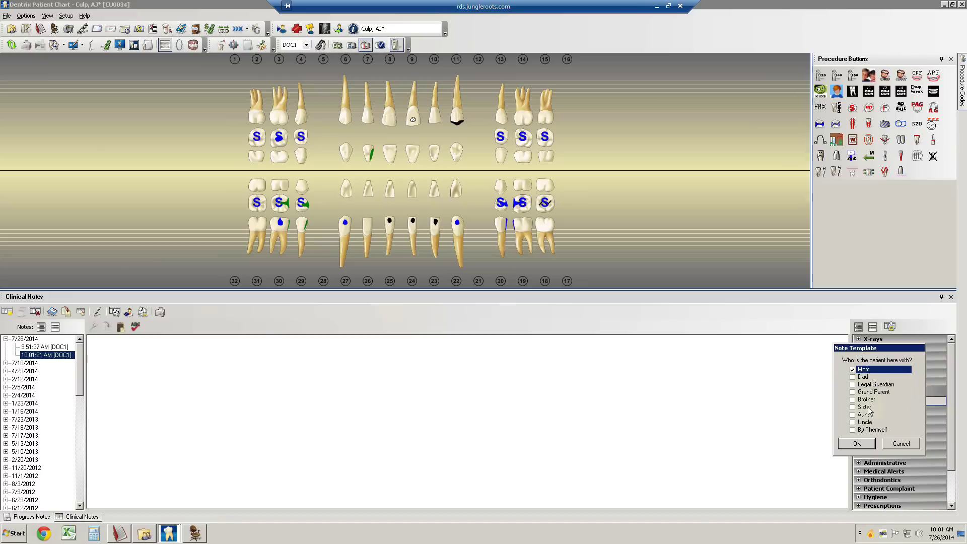
left_click(856, 443)
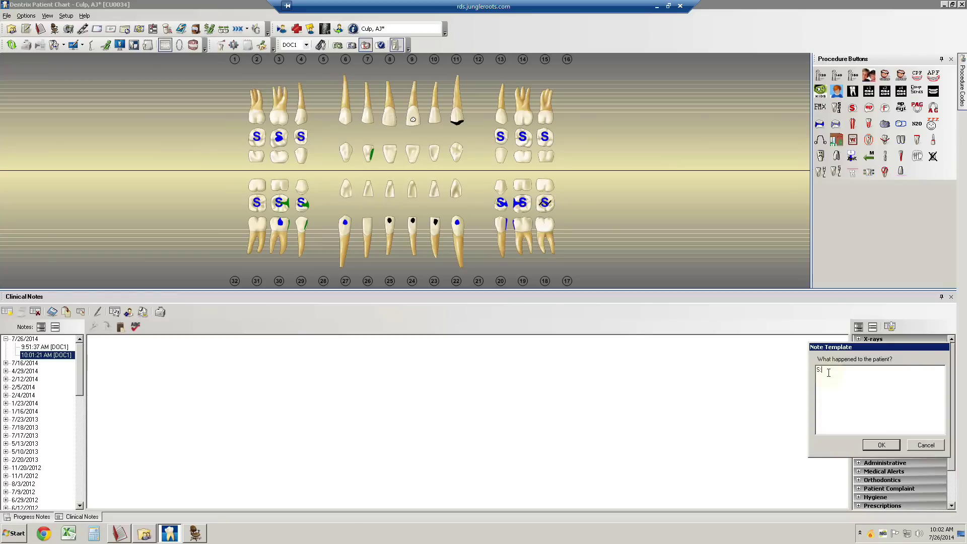
type("was riding my bike")
type("and fell off and broke my front tooth.")
left_click(821, 370)
left_click(884, 446)
left_click(830, 372)
left_click(876, 446)
key("Return")
left_click(880, 445)
left_click(881, 445)
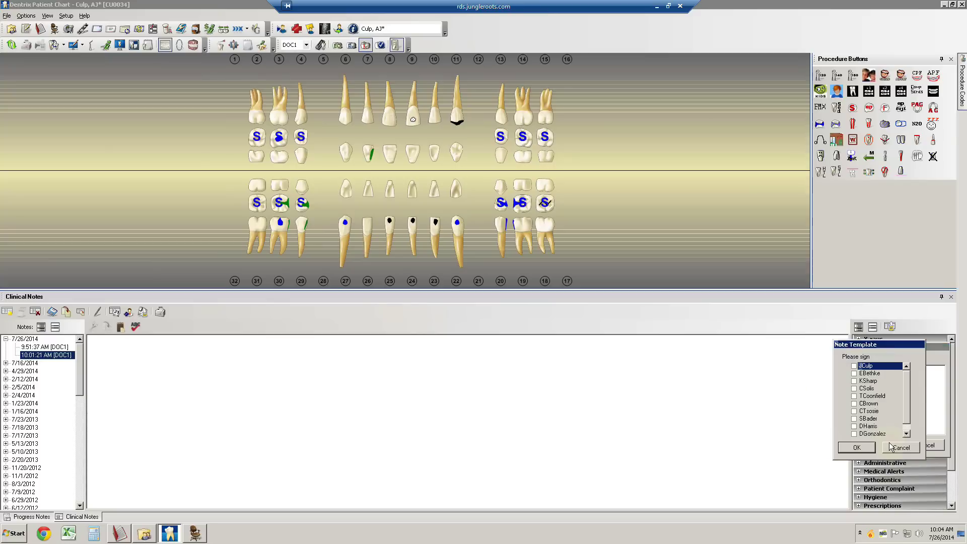
- Choose the signing provider and set the next visit to "3 month re-eval of" to finish the SOAP note template
left_click(862, 369)
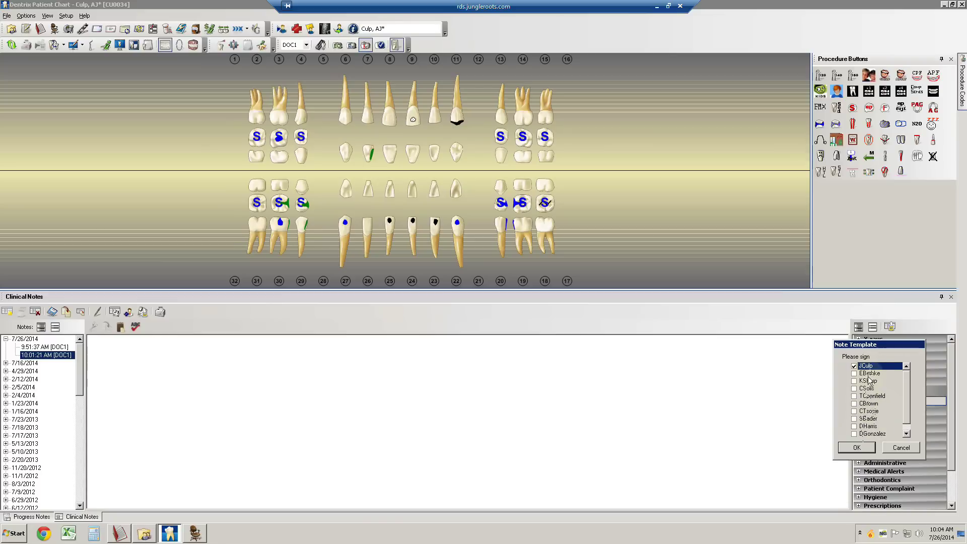
left_click(865, 447)
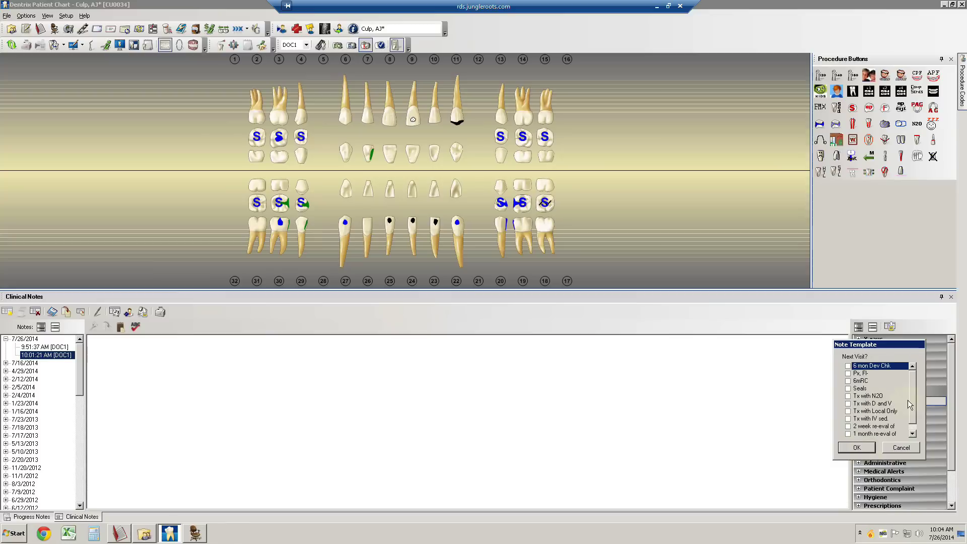
scroll(912, 386, "down", 1)
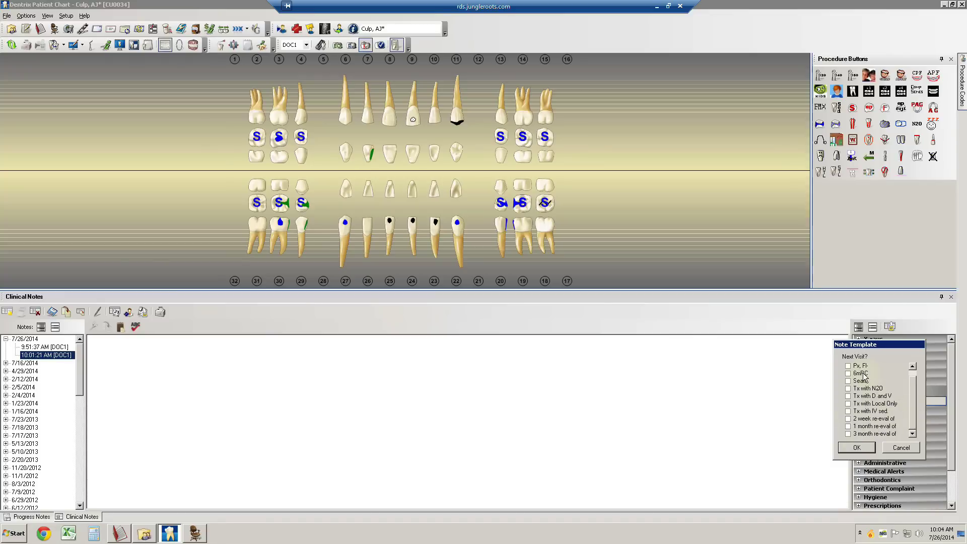
left_click(862, 434)
left_click(856, 447)
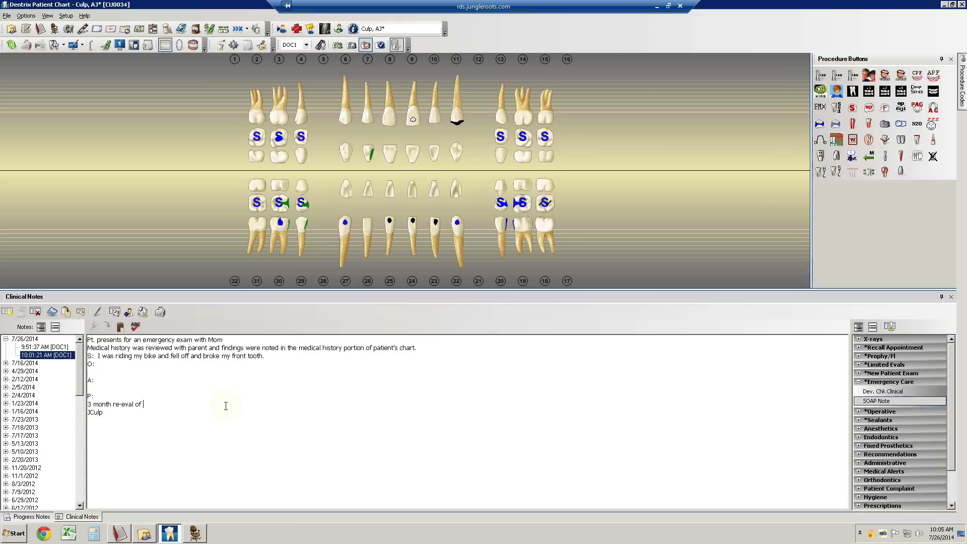
- Complete the re-evaluation line with "8 and 9." and add the line "Beh- 4" below it
type("8 and 9.")
key("Return")
type("Be")
type("h-")
type(" 4")
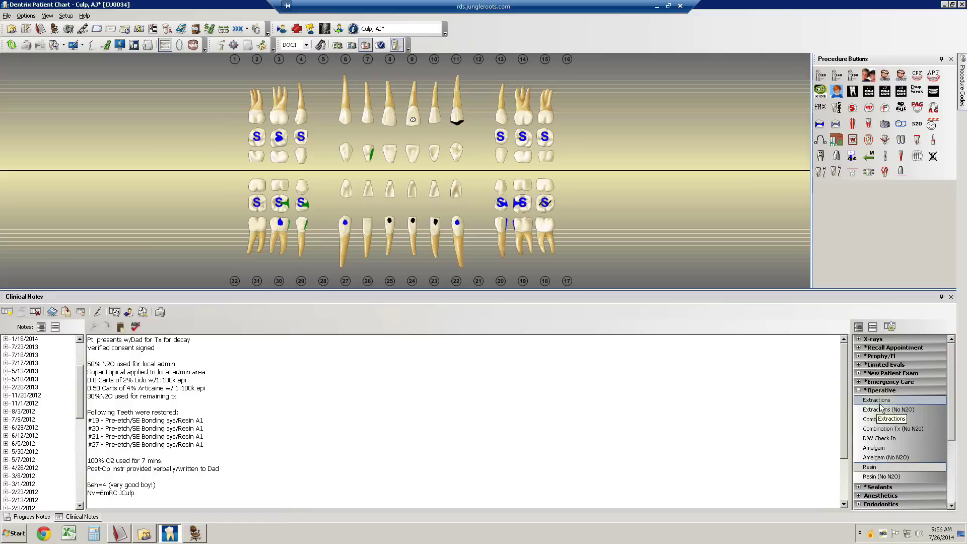
- Start the D&V Check In template and record medical history "Yes. See Patient's Chart", a weight of 35 # and ASA rating I
left_click(881, 441)
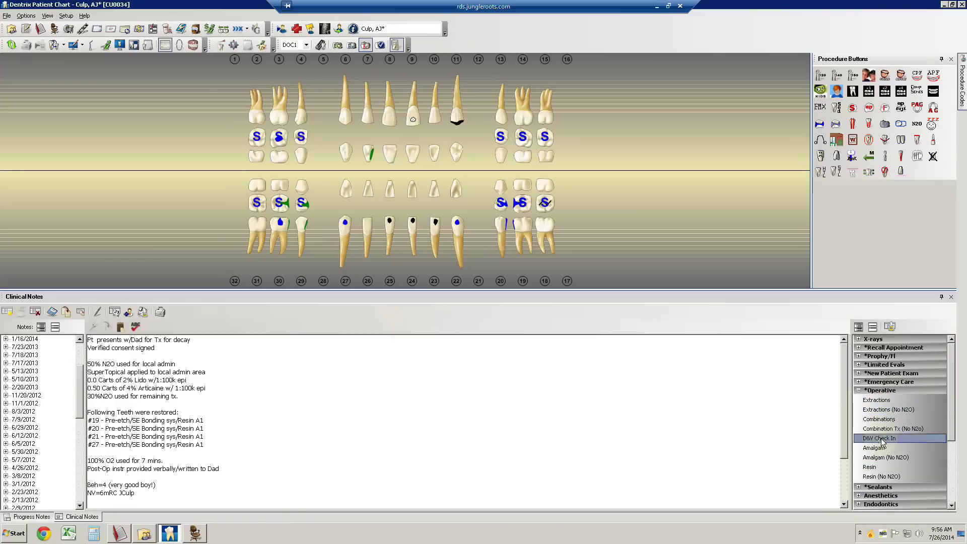
double_click(881, 438)
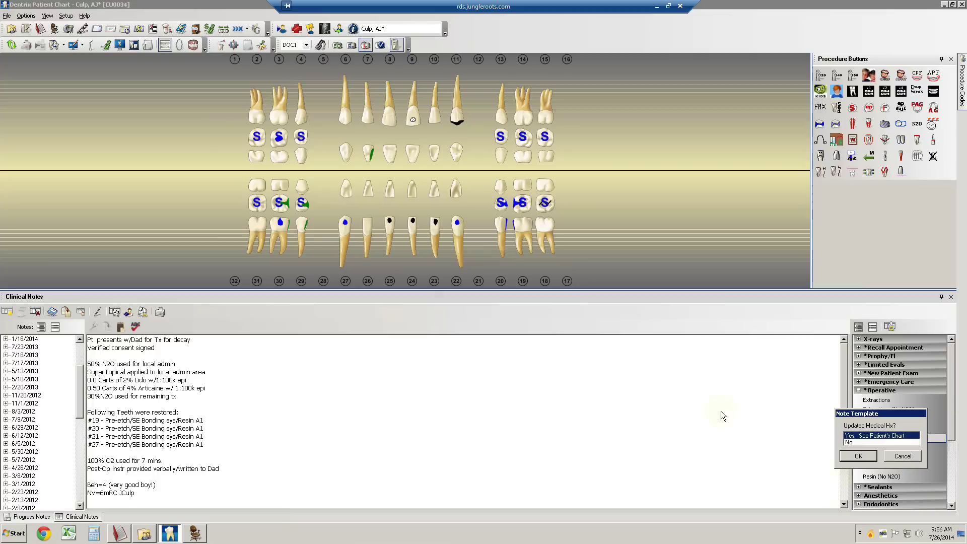
left_click(864, 457)
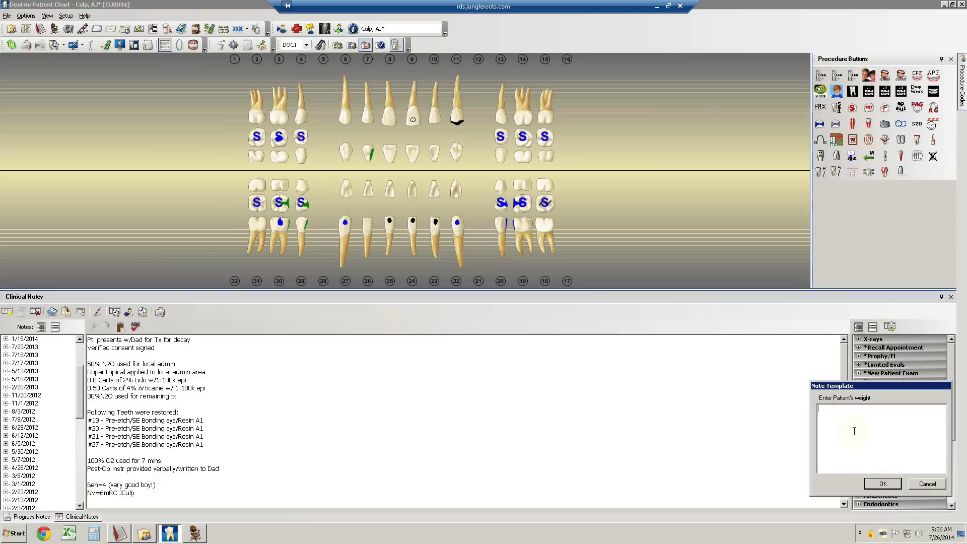
type("35 #")
left_click(882, 483)
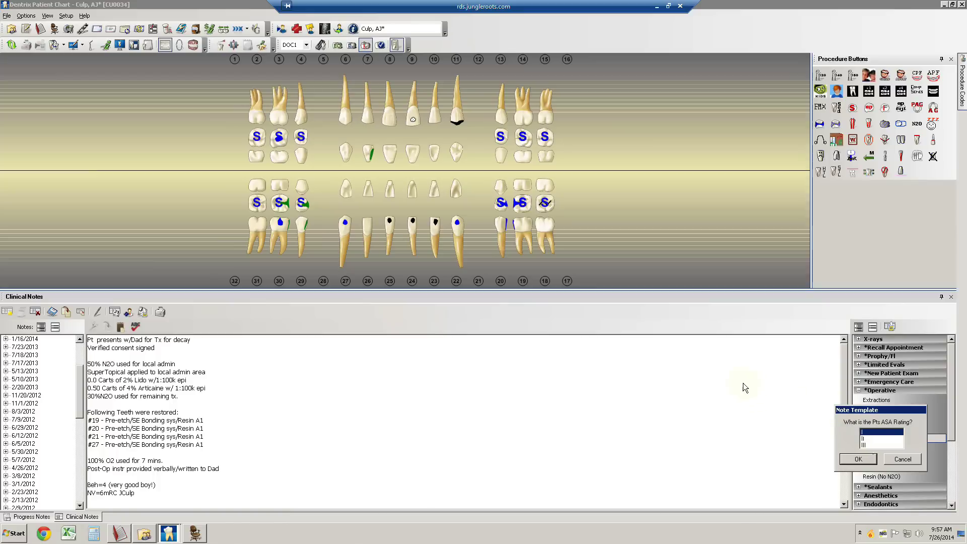
left_click(858, 458)
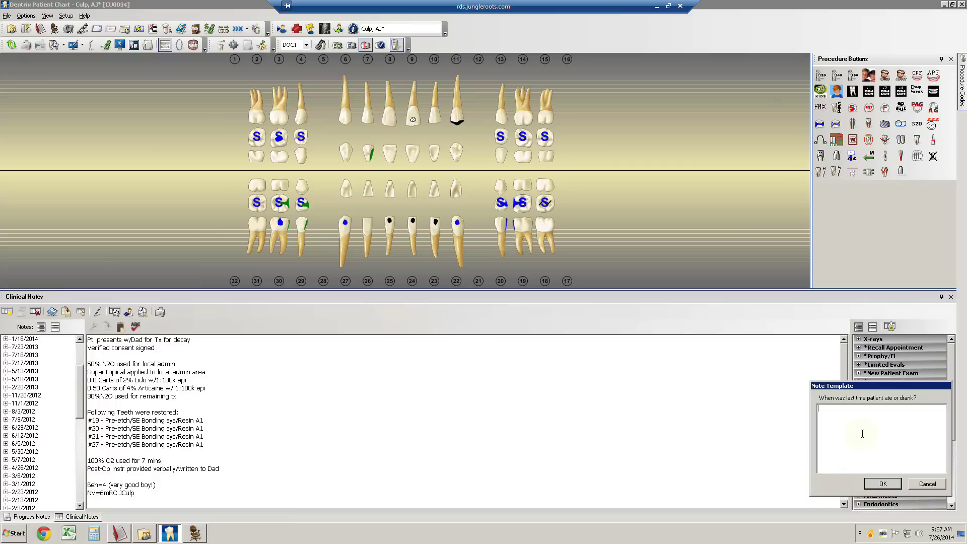
- Record last ate or drank as "9pm last night", 35mg of Meperidine and 25mg of Vistaril, and medication given at 7:05 am
type("9pm last night")
left_click(885, 485)
type("35")
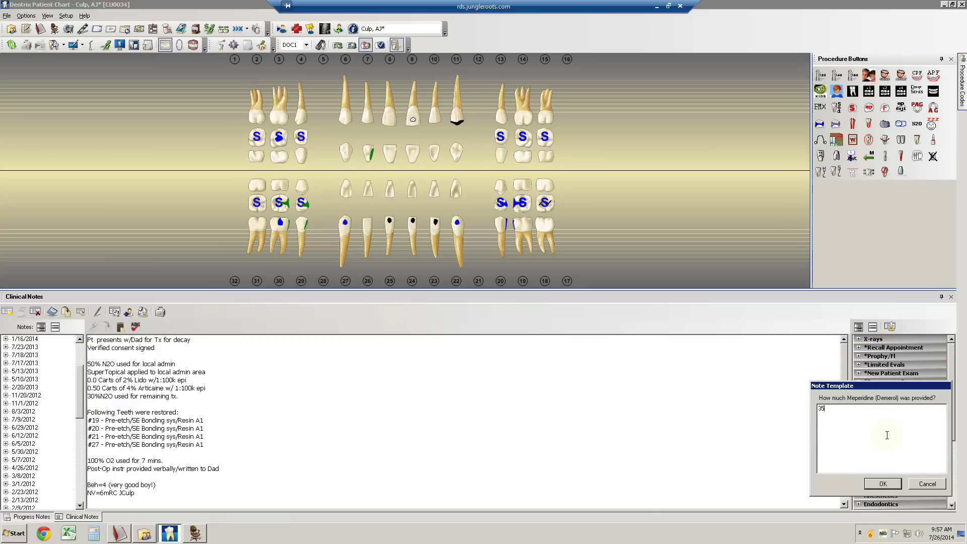
type("mg")
left_click(882, 484)
type("7:05 am")
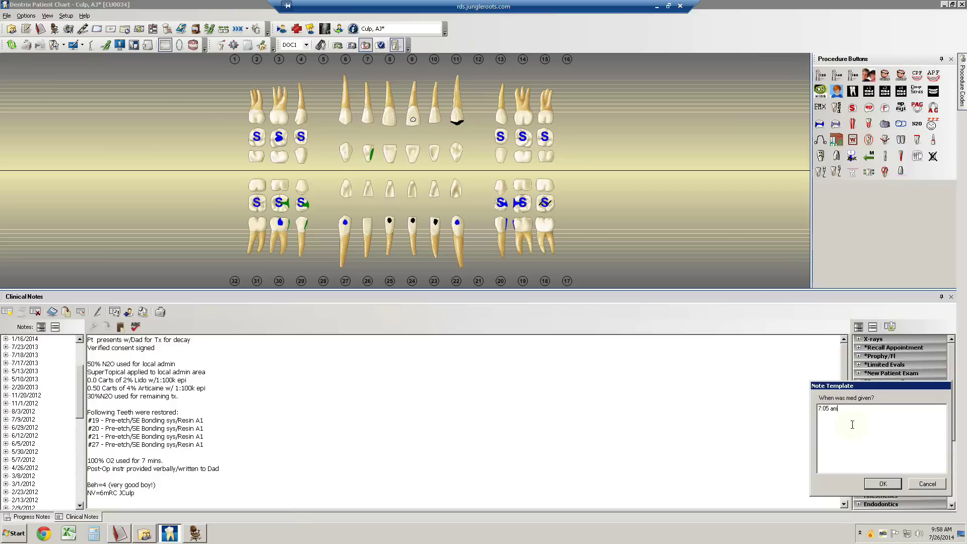
left_click(885, 484)
- Enter a Narcan dose of 0.3cc/ mg and maximum doses of 1.5 cartridges Lidocaine and 1.2 cartridges Articaine to finish the check-in template
type("0.3cc/ mg")
left_click(889, 485)
type("1.5 cartridges")
left_click(884, 484)
type("1.2")
left_click(885, 482)
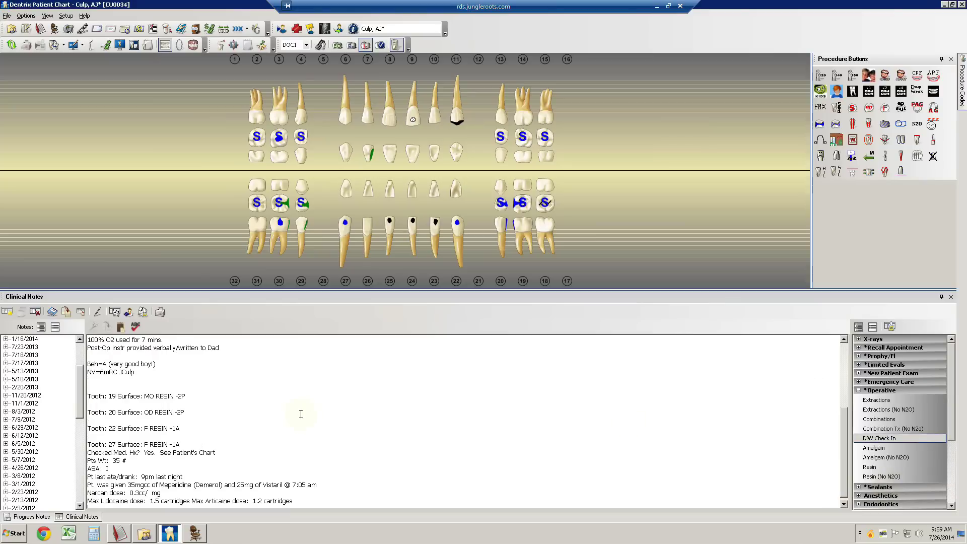
- Delete the resin visit text above the D&V check-in entries and add blank lines after the maximum dose line
left_click_drag(193, 443, 90, 341)
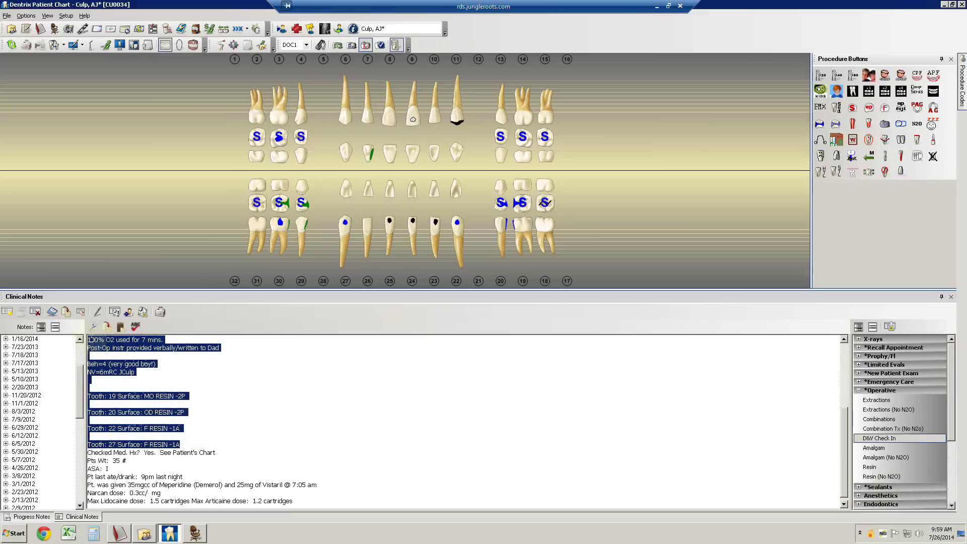
key("Delete")
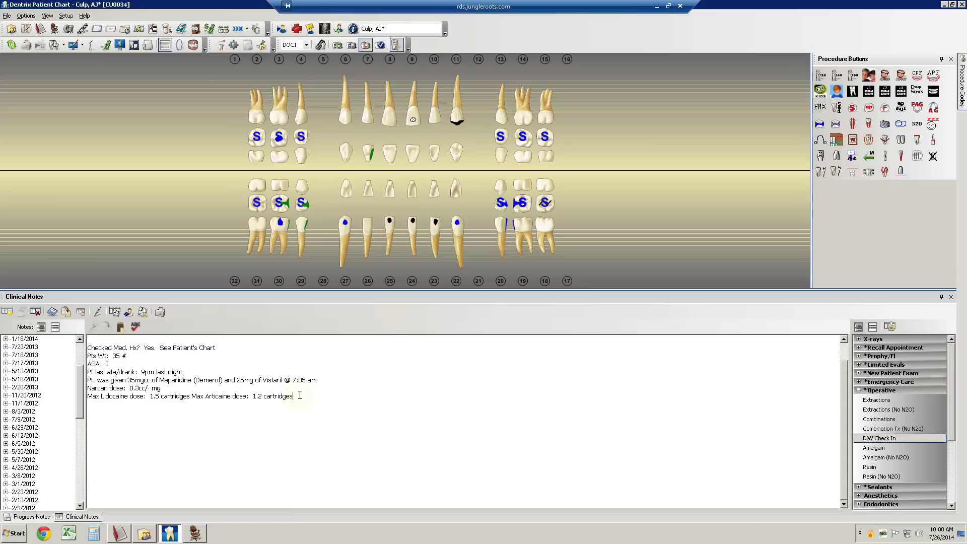
key("Return")
key("Return")
key("Return")
key("Return")
key("BackSpace")
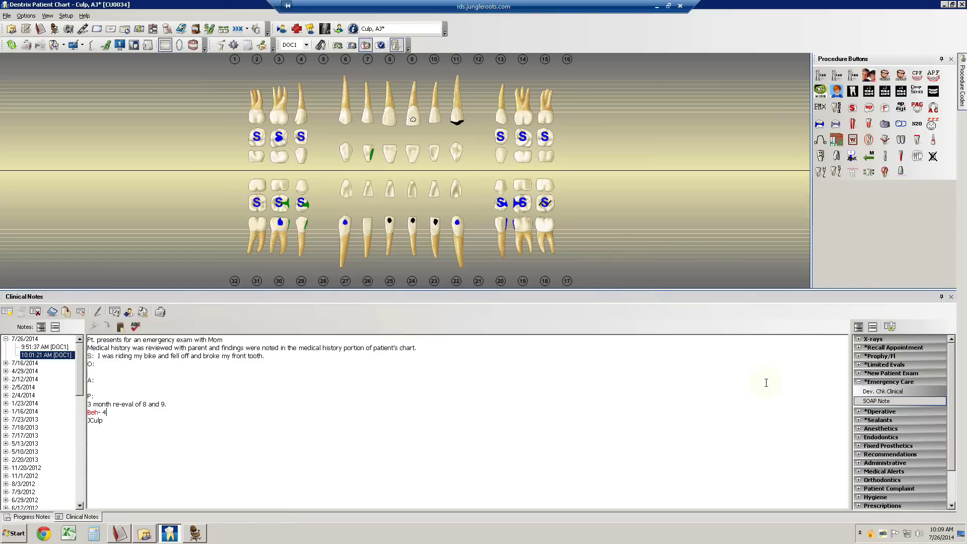
- Create another clinical note for today and expand the Recall Appointment and Prophy/Fl template groups
left_click(859, 381)
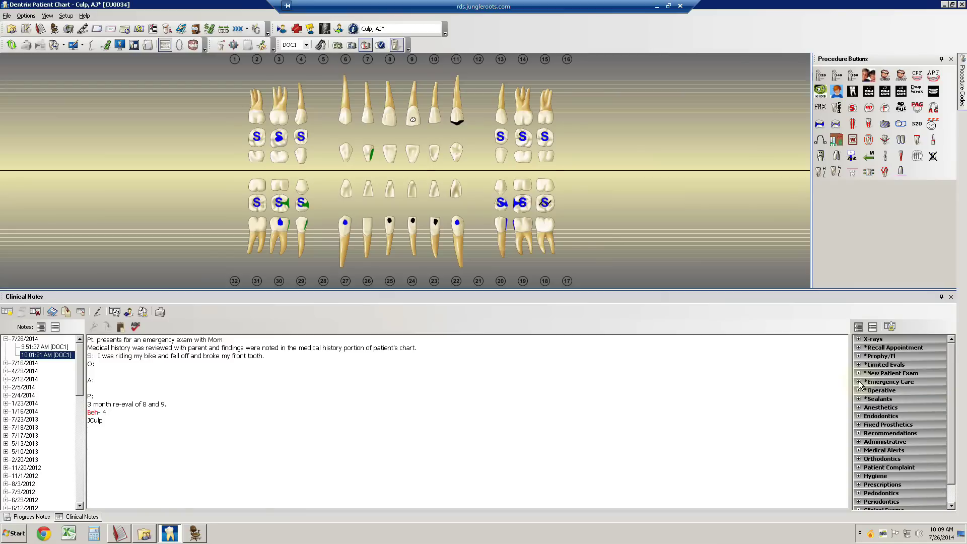
left_click(7, 311)
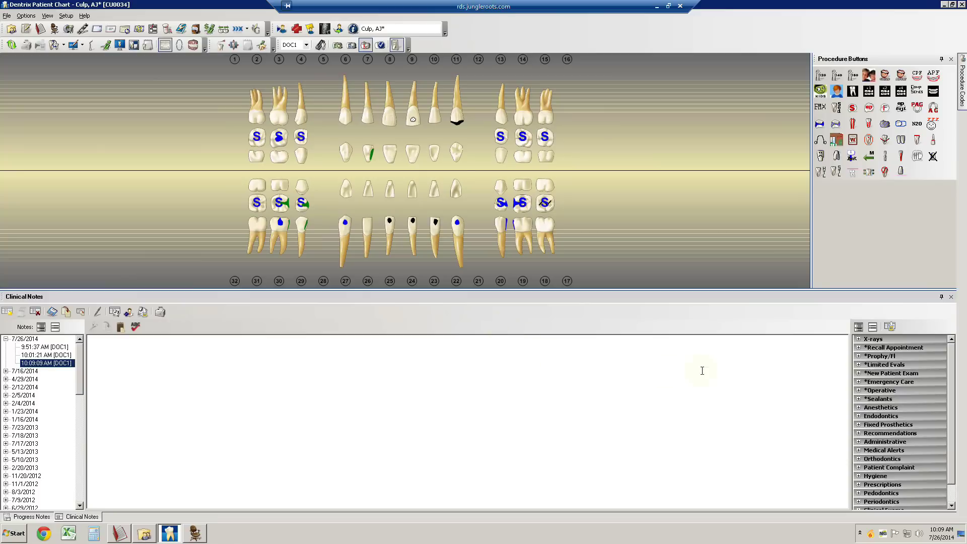
left_click(859, 348)
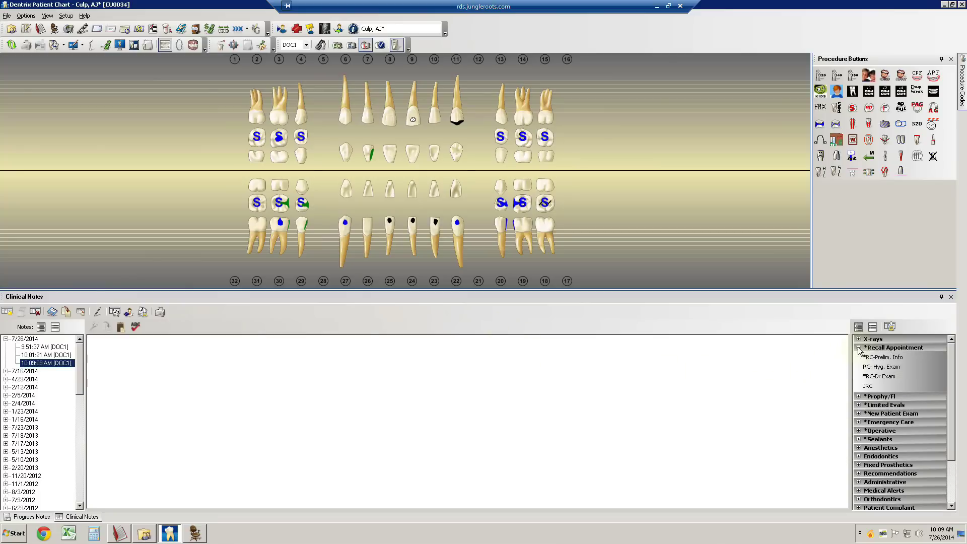
left_click(858, 397)
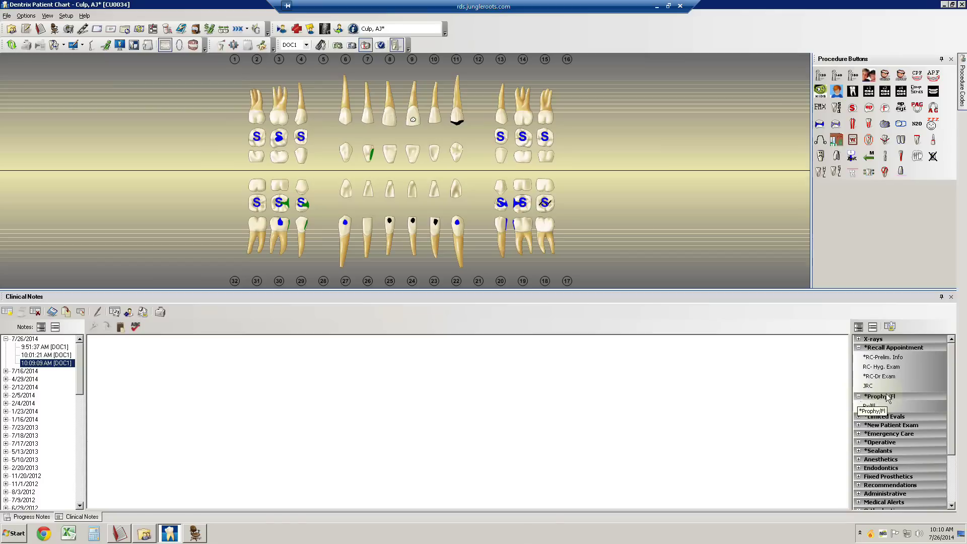
- Collapse the Prophy/Fl group and start the *RC-Prelim. Info template with Grand Parent accompanying, no parent concerns and no additional comments
left_click(859, 397)
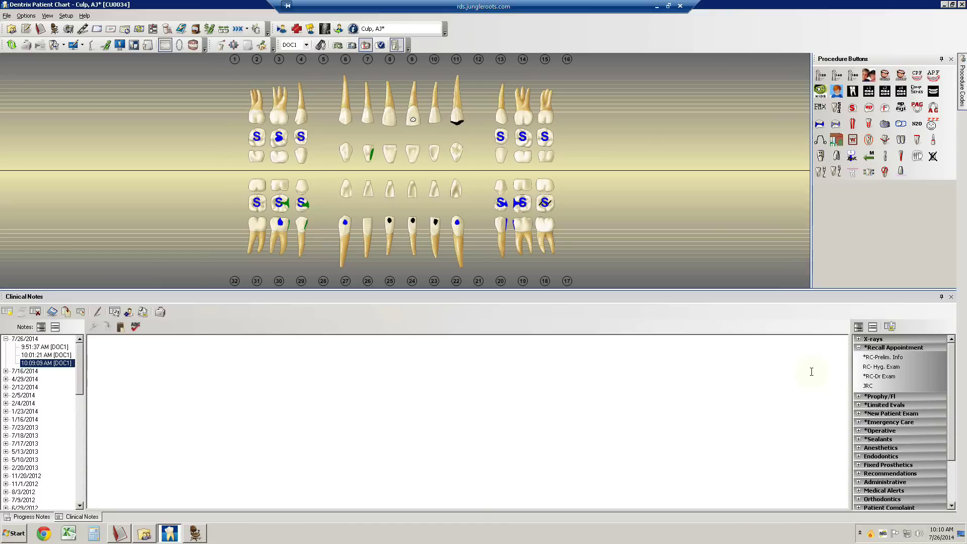
left_click(870, 359)
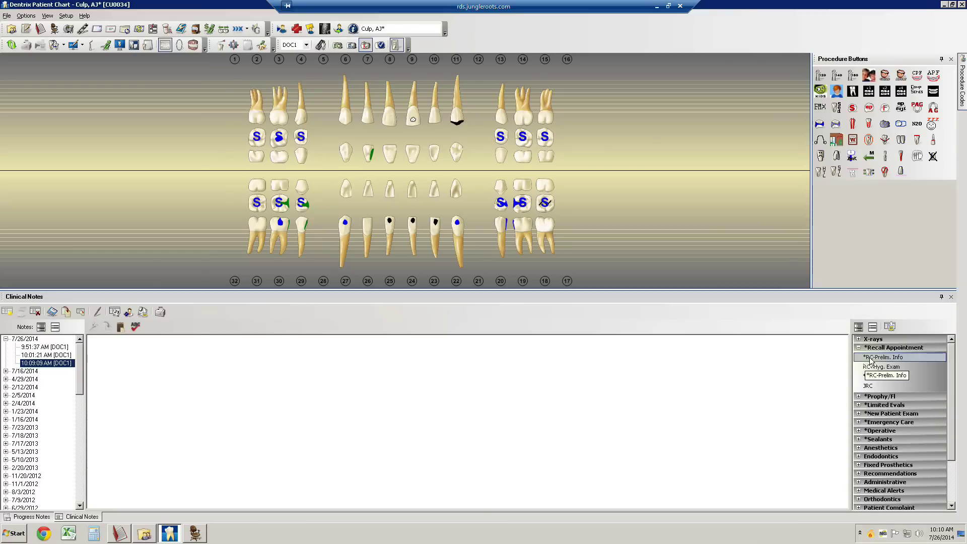
double_click(869, 358)
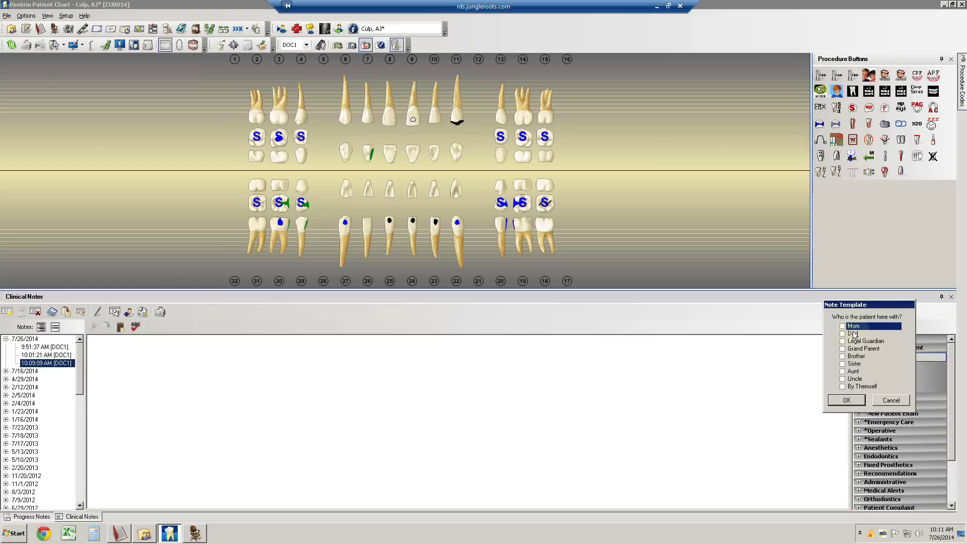
left_click(856, 349)
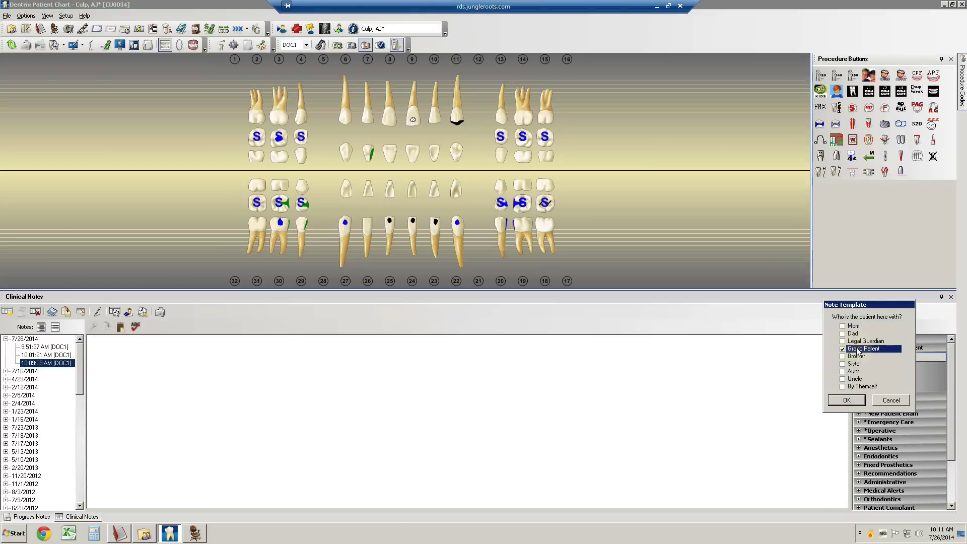
left_click(854, 400)
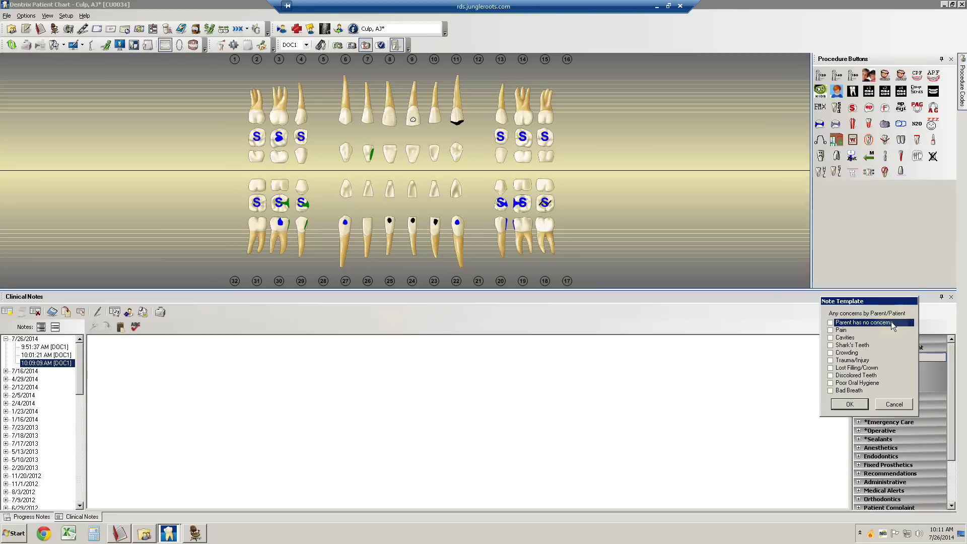
left_click(856, 403)
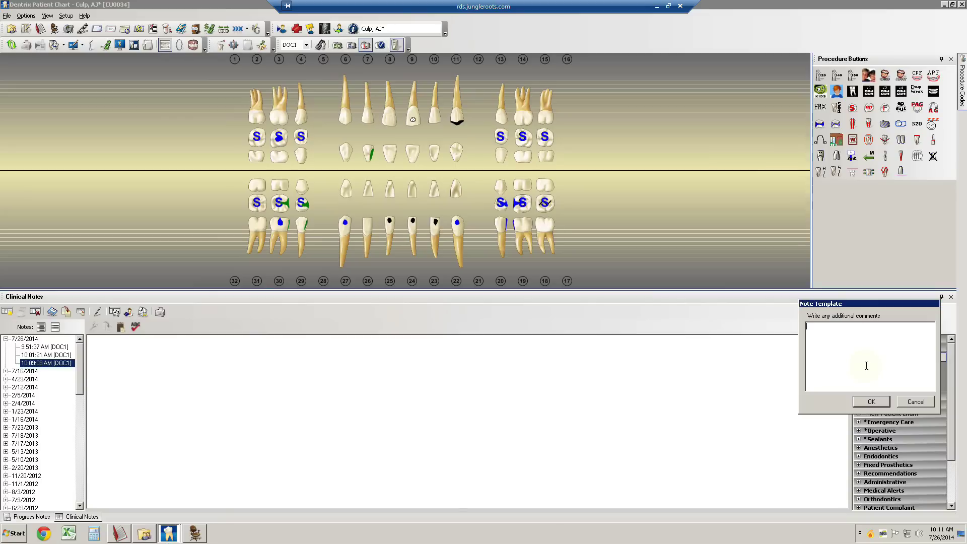
left_click(874, 401)
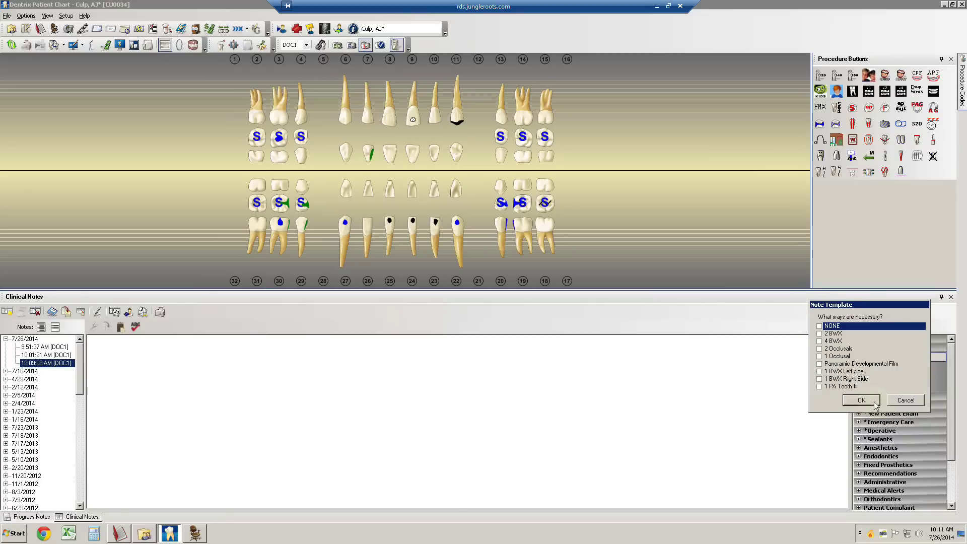
- Record 2 BWX as the necessary x-rays and answer the updated medical history question with "Yes. See Patient's Chart"
key("Down")
key("space")
left_click(864, 400)
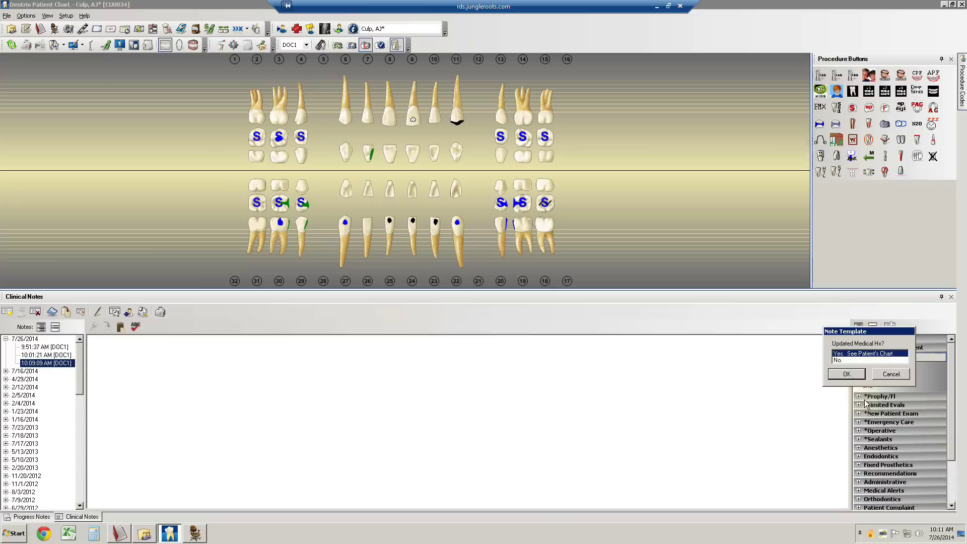
left_click(846, 374)
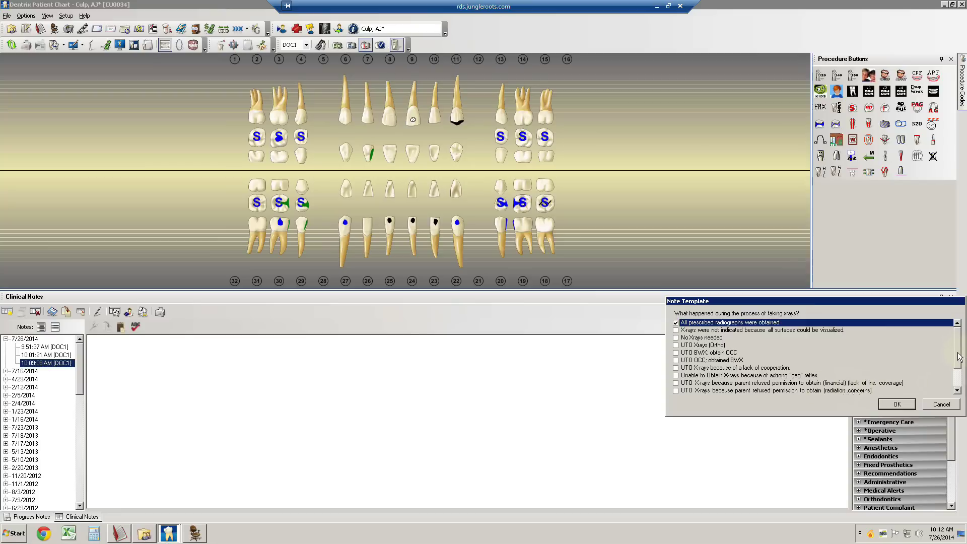
- Review the x-ray outcome options and finish the preliminary template with "All prescribed radiographs were obtained."
left_click_drag(957, 356, 958, 374)
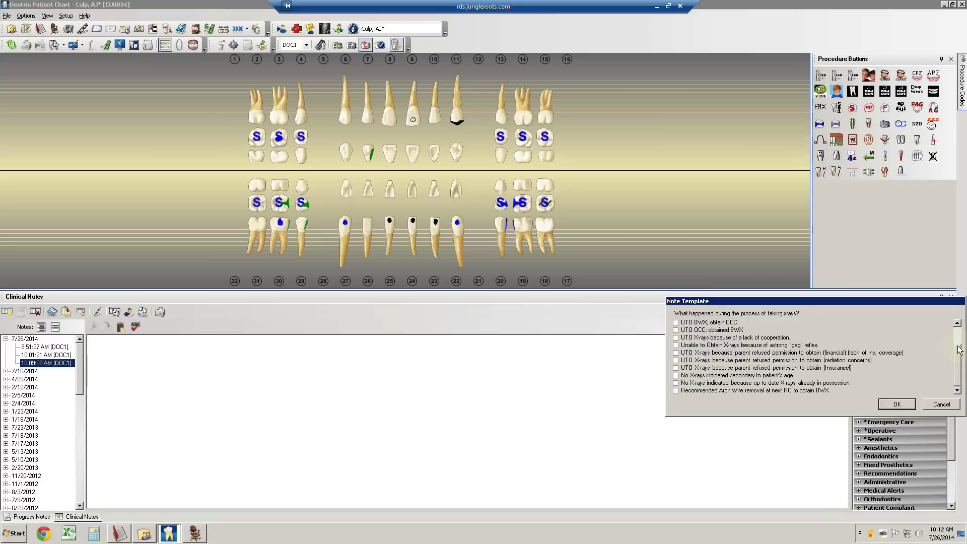
left_click_drag(960, 361, 959, 329)
left_click(766, 323)
left_click(897, 404)
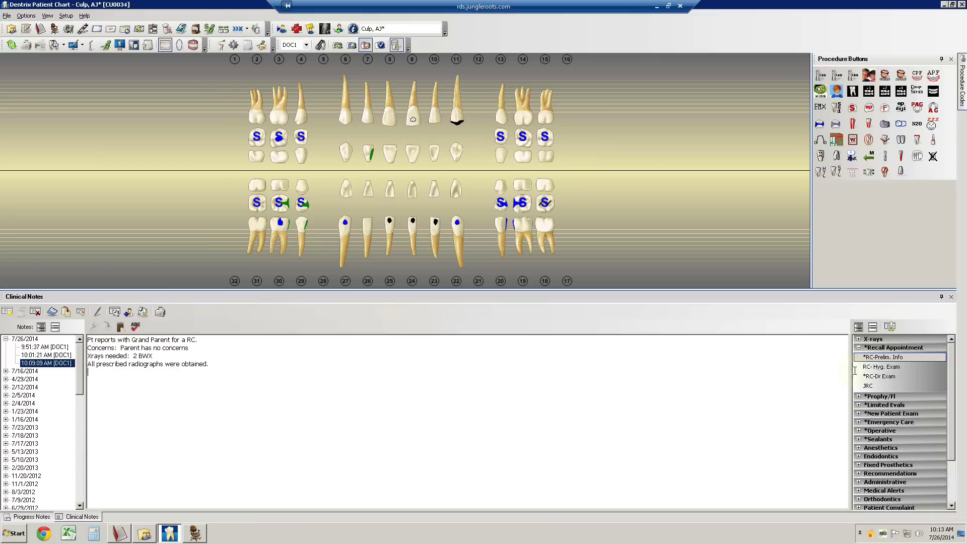
- Start the RC- Hyg. Exam template and record Adult Prophy and Adult Fl- (foam) as done today
double_click(888, 371)
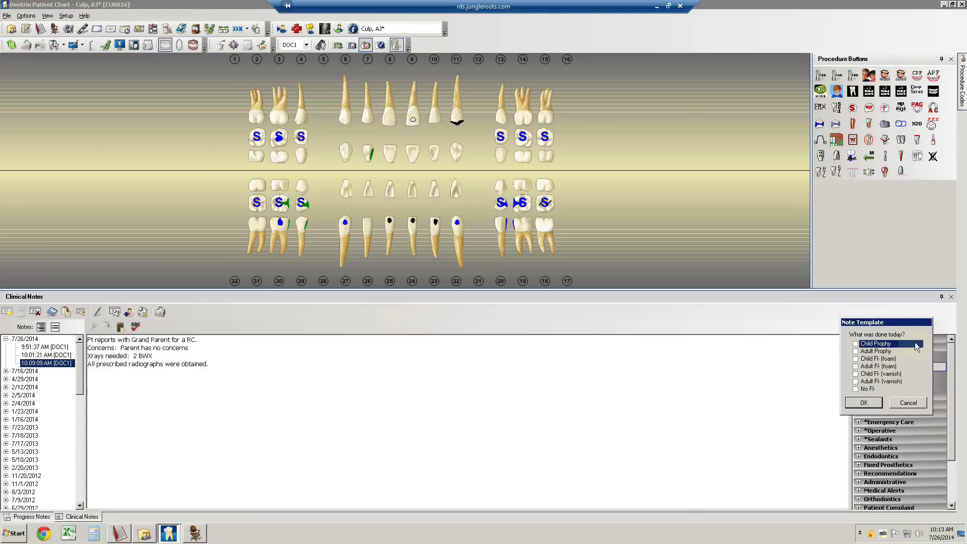
left_click(884, 354)
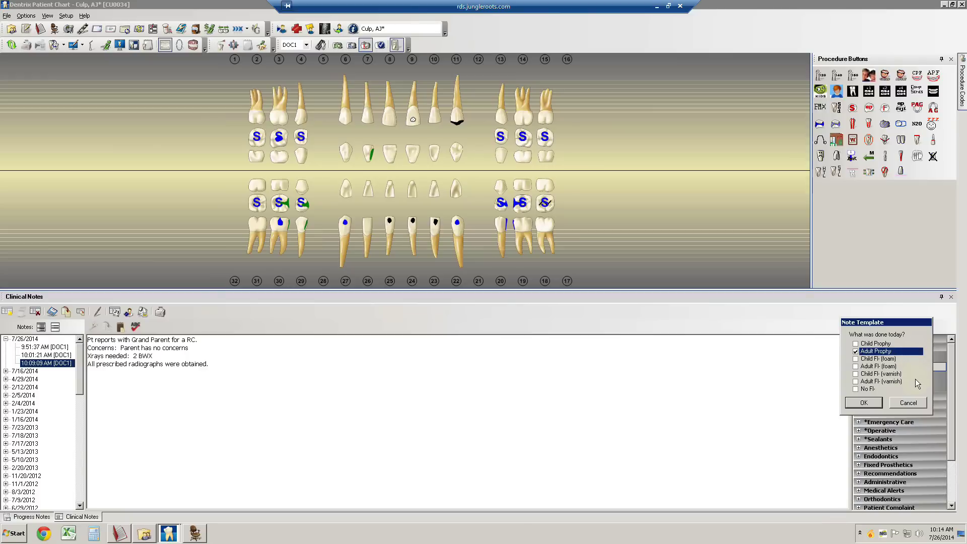
left_click(878, 367)
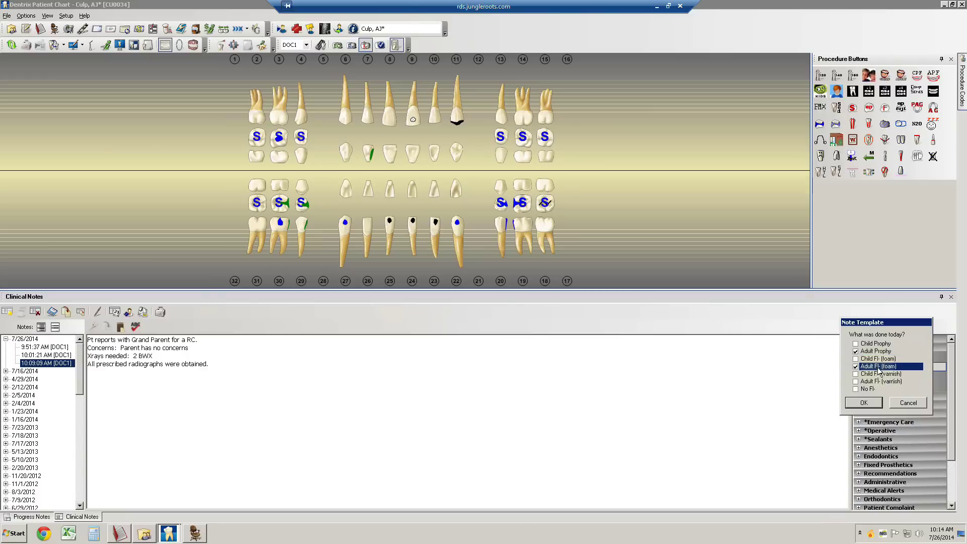
left_click(864, 403)
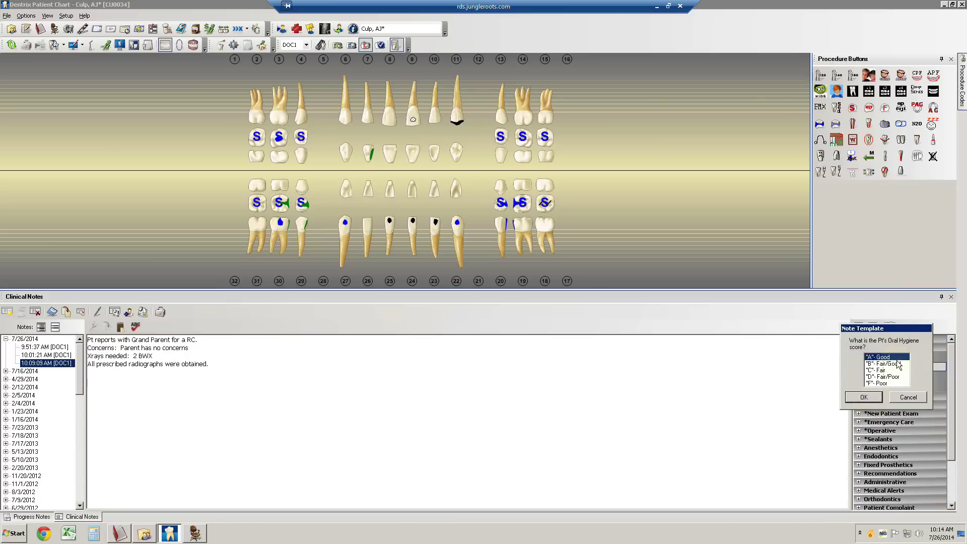
- Record the oral hygiene score as "C"- Fair and plaque as Mod. on the "upper and lower anteriors (facial)"
left_click(886, 370)
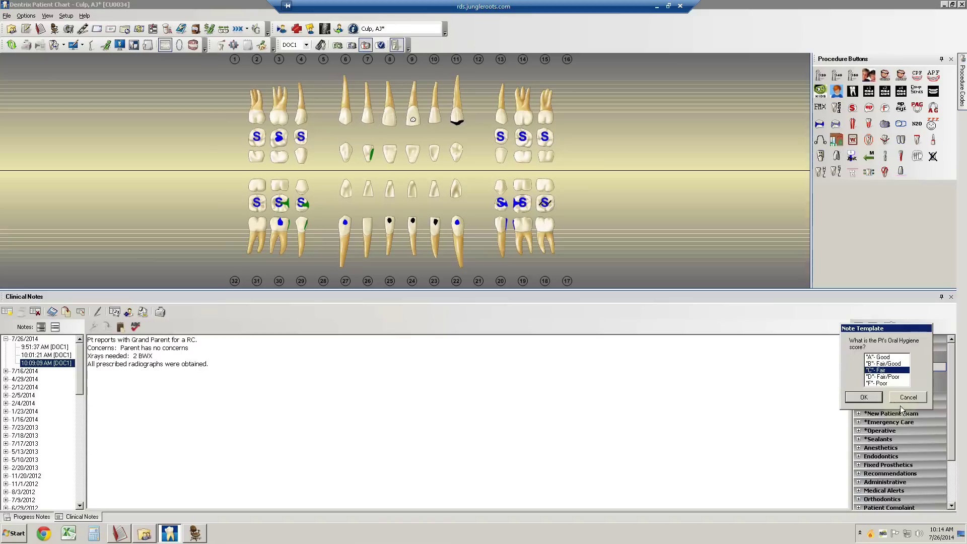
left_click(874, 397)
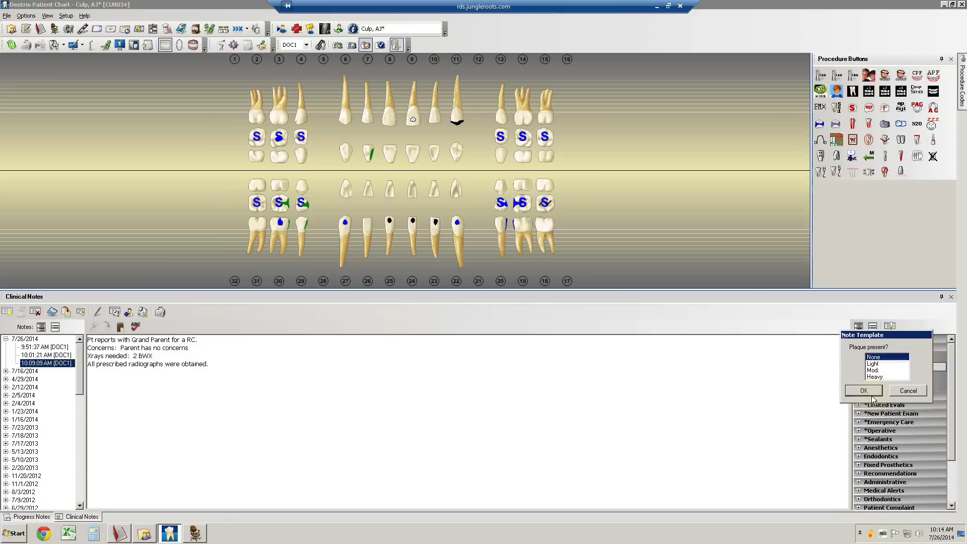
left_click(872, 370)
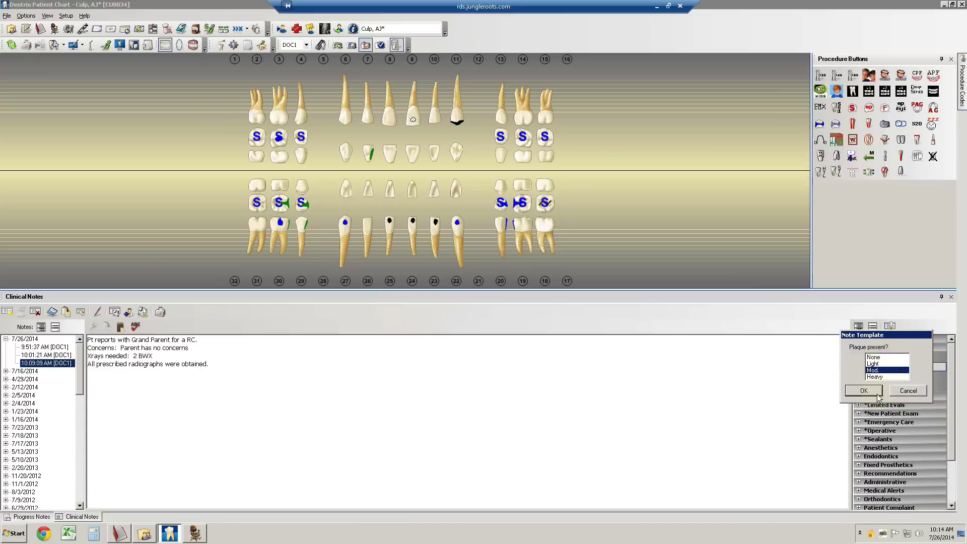
left_click(864, 391)
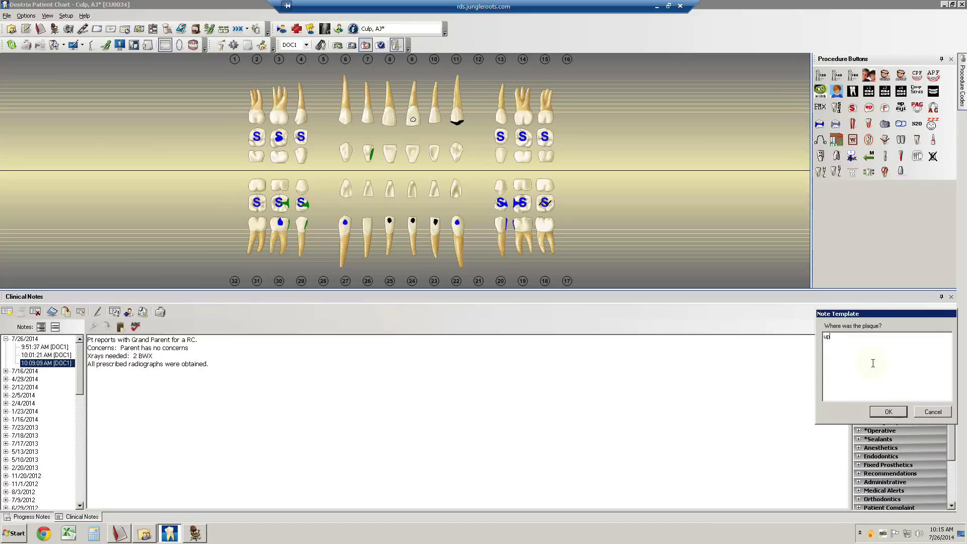
type("upper and lower anteriors (facial")
left_click(902, 413)
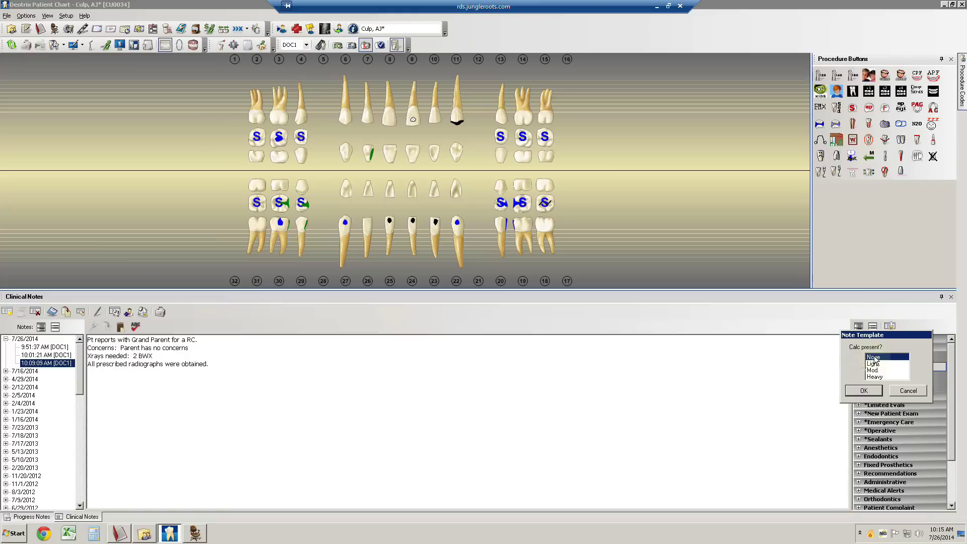
- Record calc as None with no location, and stain as Light with the location "generalized"
left_click(875, 392)
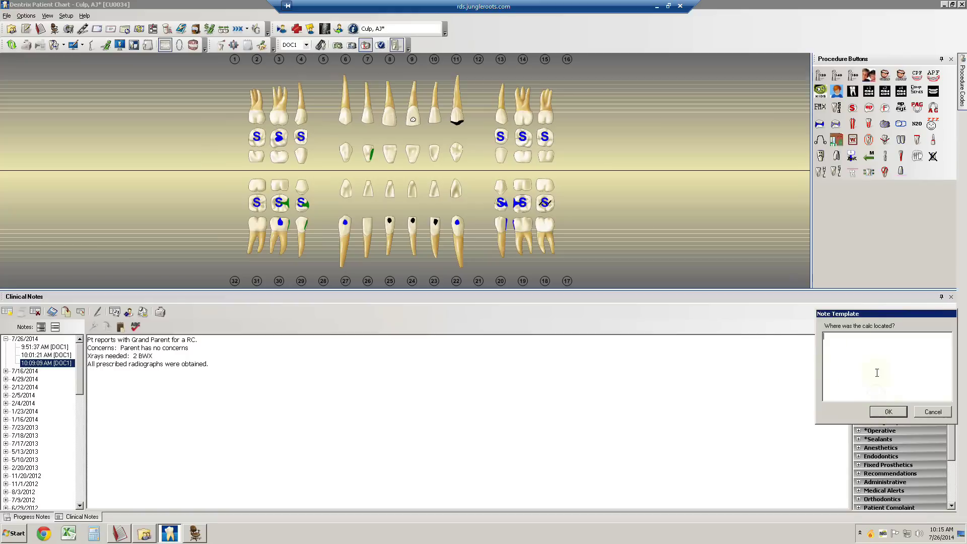
left_click(887, 411)
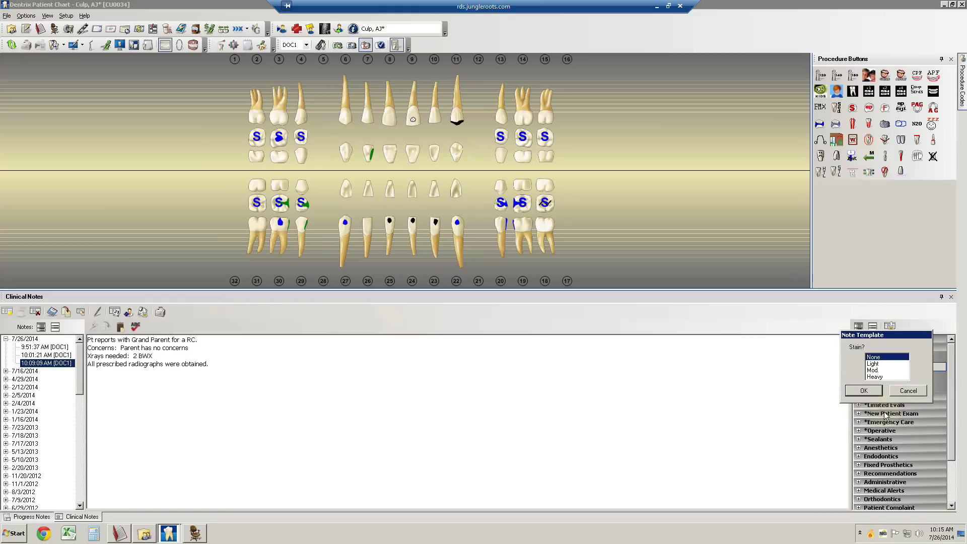
left_click(876, 363)
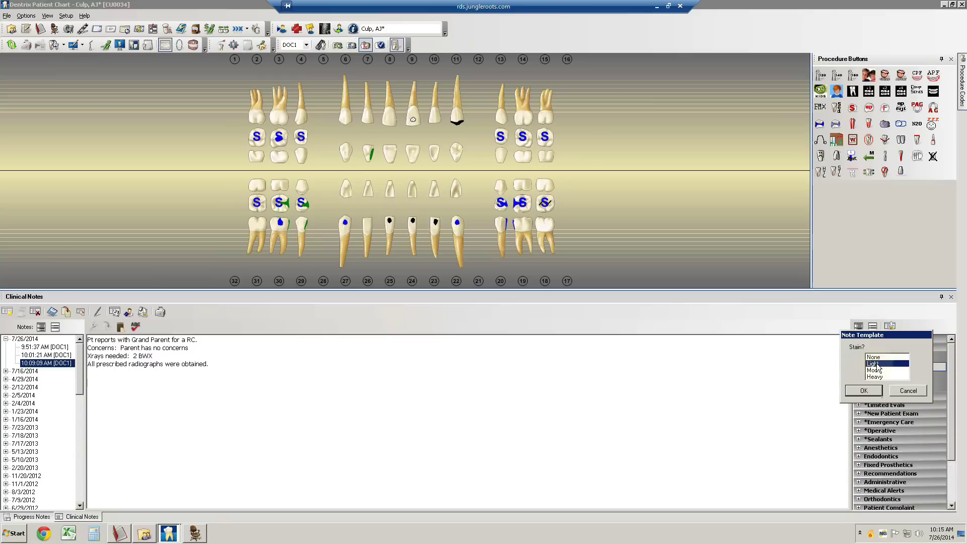
left_click(872, 390)
type("generalized")
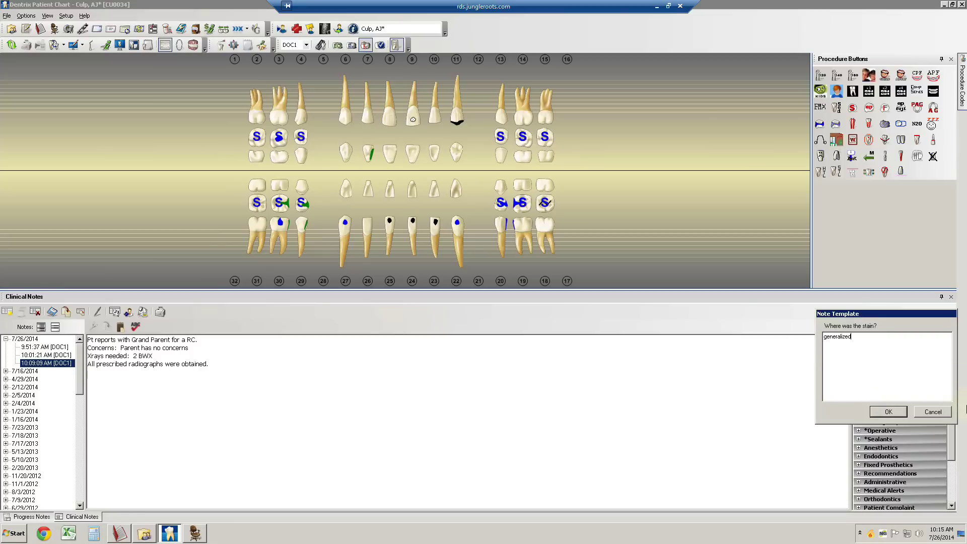
left_click(884, 414)
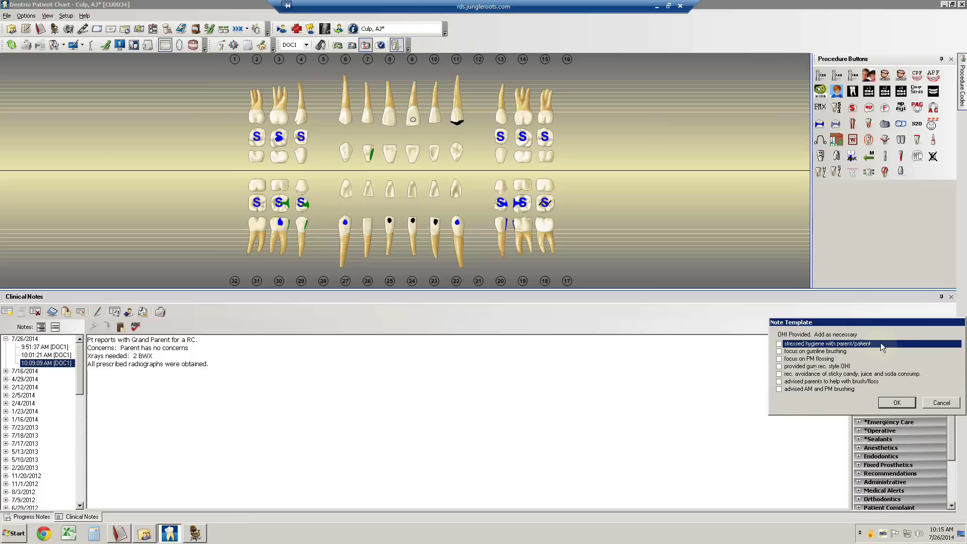
- Add OHI for stressed hygiene with parent/patient, focus on gumline brushing, and avoidance of sticky candy, juice and soda
left_click(779, 344)
left_click(779, 351)
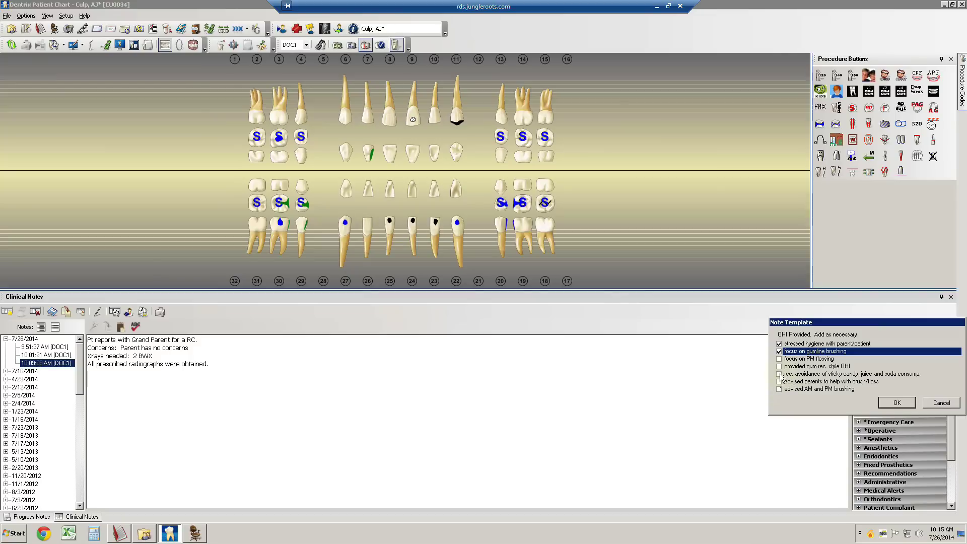
left_click(780, 375)
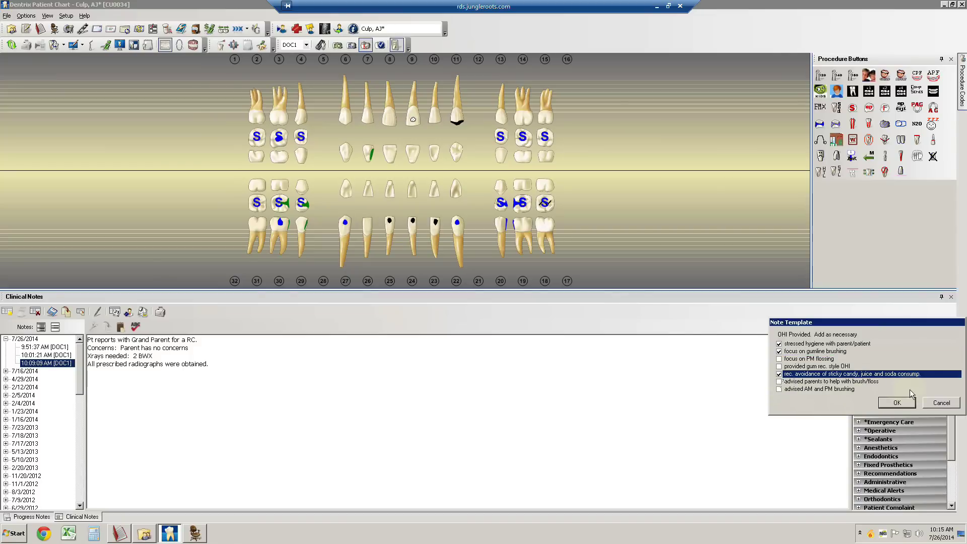
left_click(897, 402)
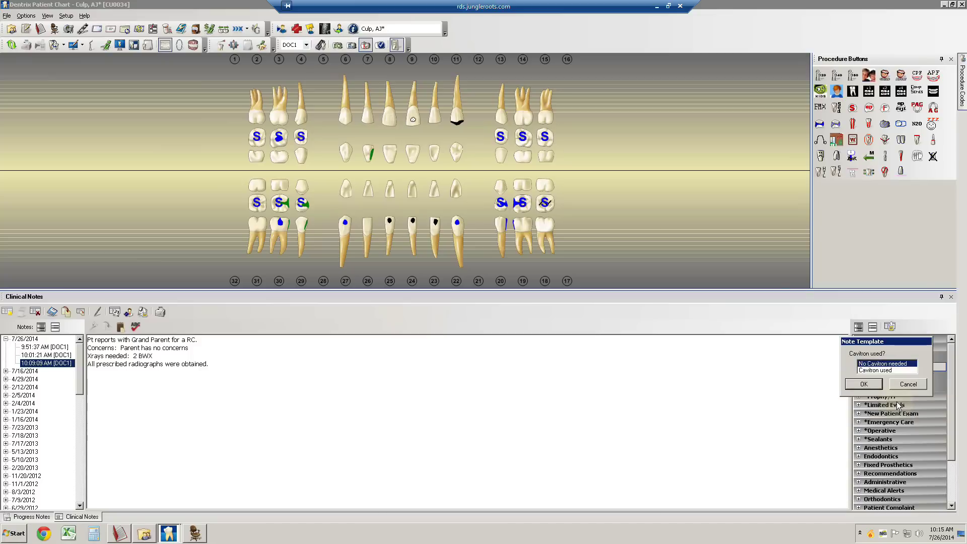
- Finish the hygiene exam template with No Cavitron needed, a generalized, mild gingivitis diagnosis, Frankl score 4 and no additional comments
left_click(873, 384)
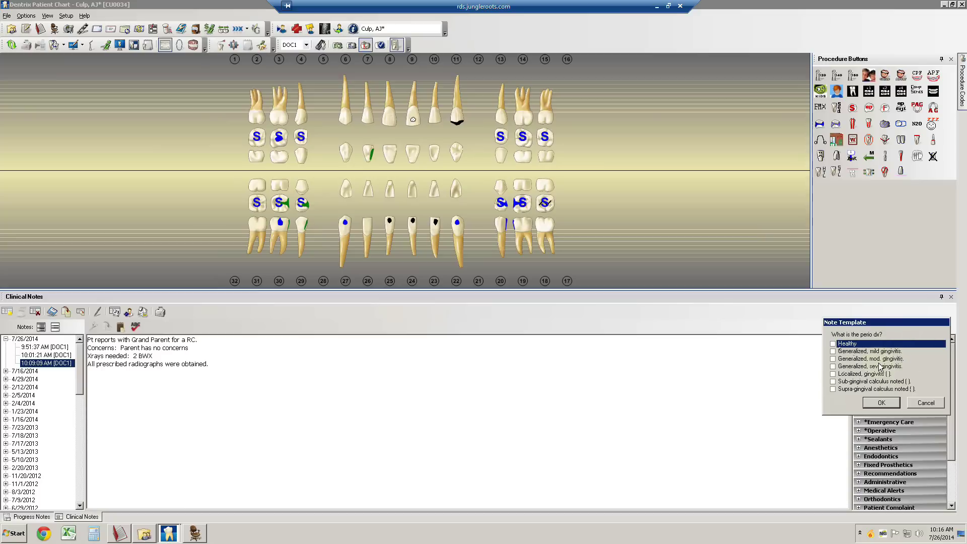
left_click(833, 351)
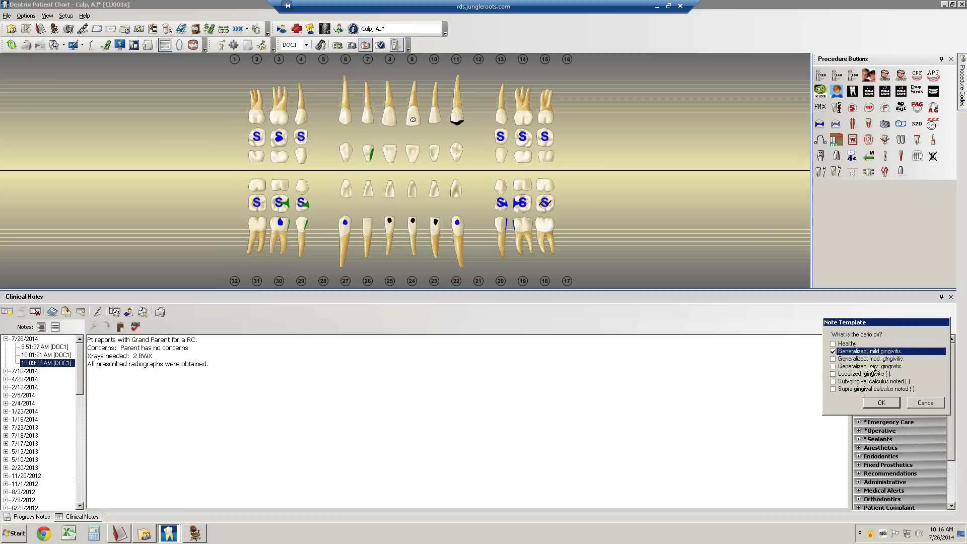
left_click(886, 402)
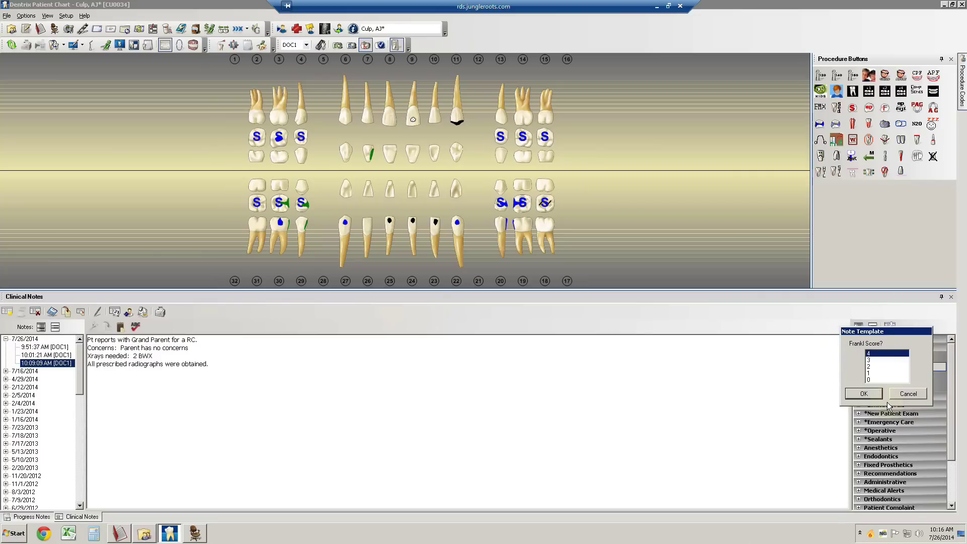
left_click(872, 395)
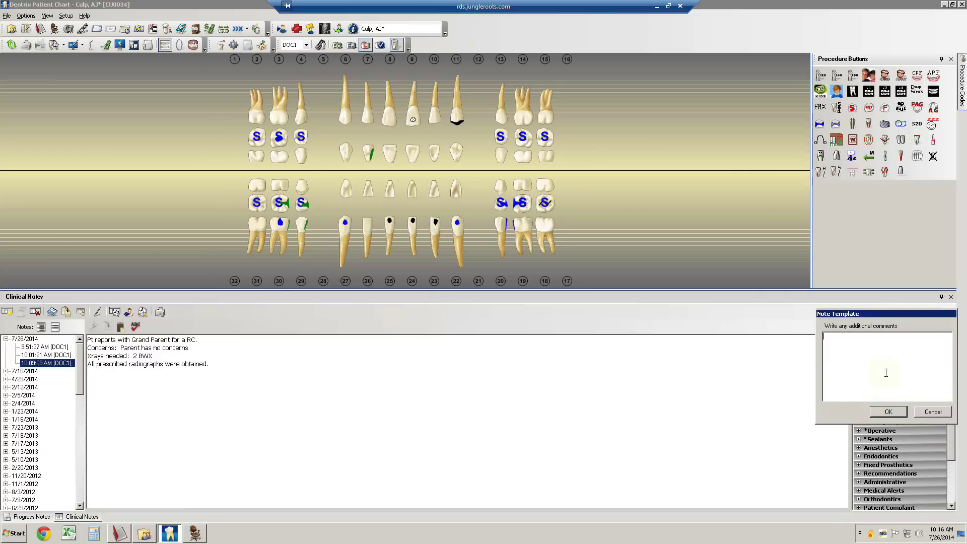
left_click(889, 411)
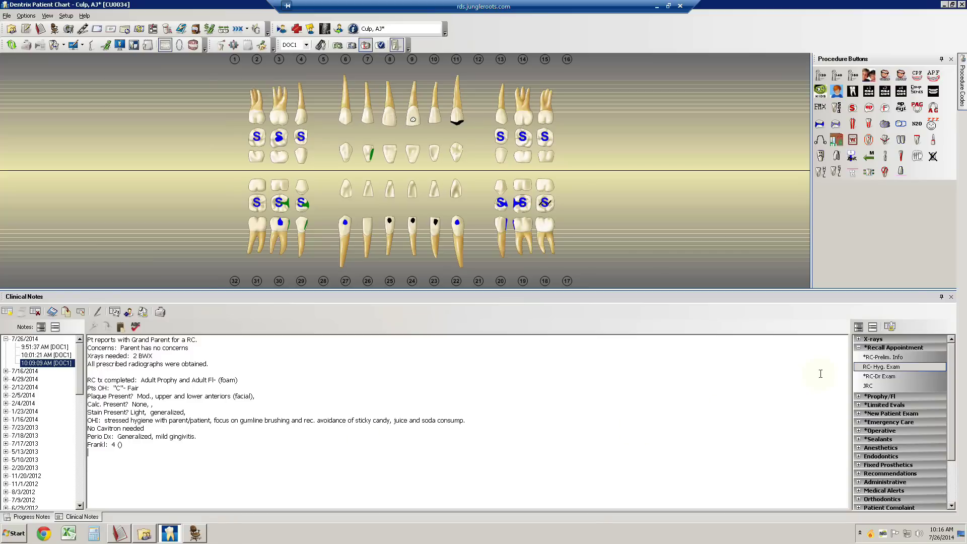
- Start the recall doctor exam template and record decalc areas and incipient areas of decay identified and noted in the patient's chart
double_click(890, 377)
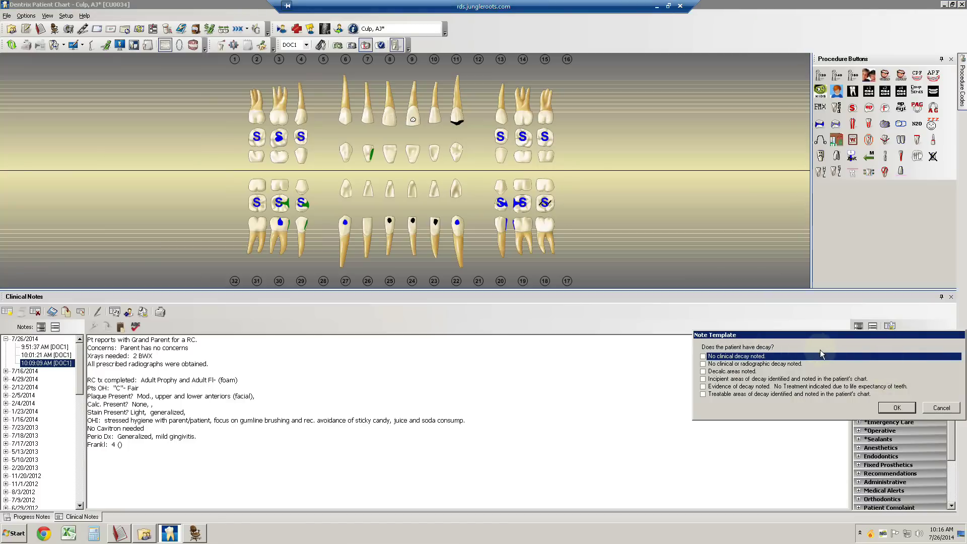
left_click(743, 372)
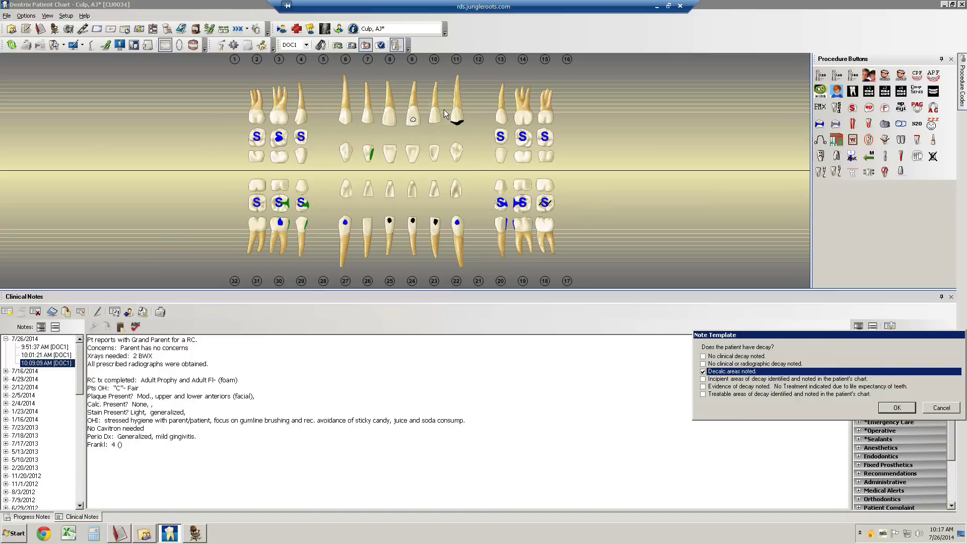
left_click(741, 379)
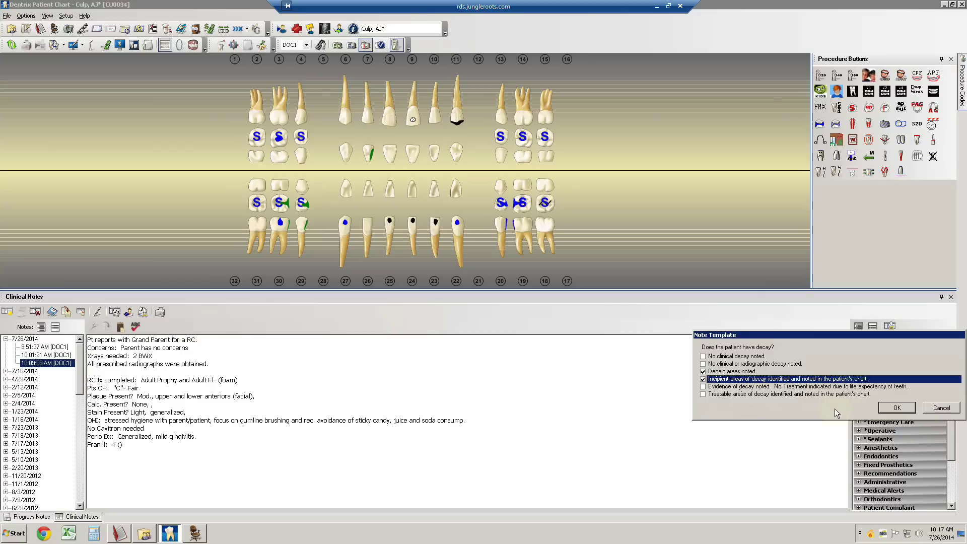
left_click(893, 411)
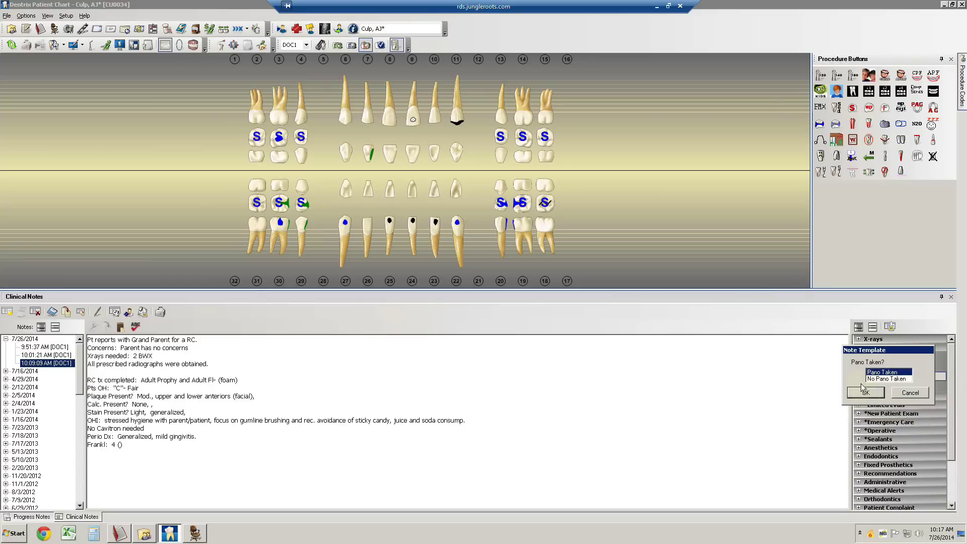
- Record No Pano Taken and accept the default pano evaluation text
left_click(885, 378)
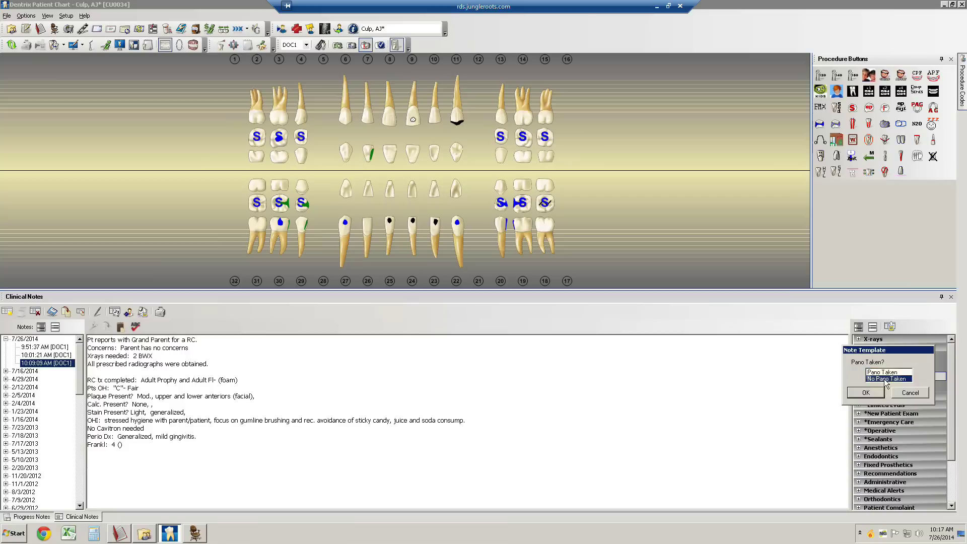
left_click(875, 393)
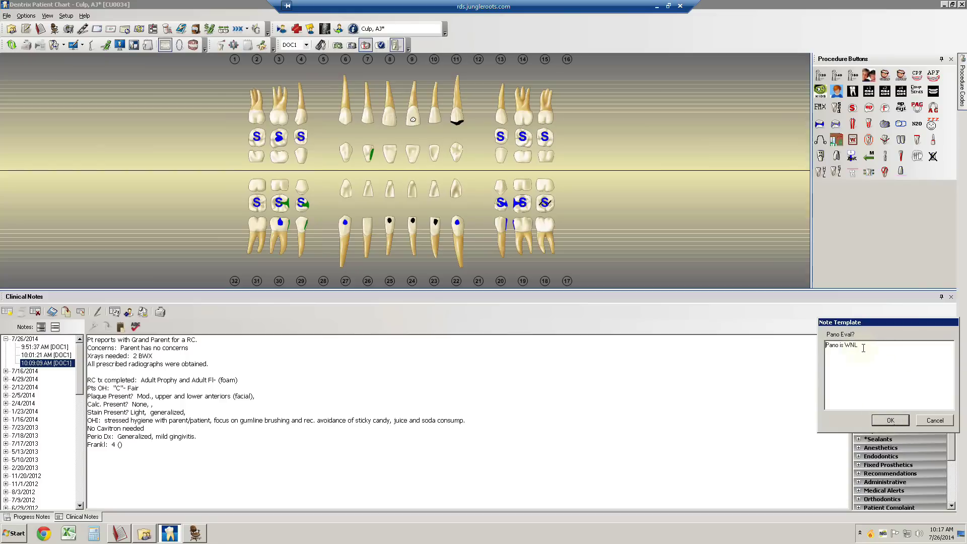
left_click(889, 421)
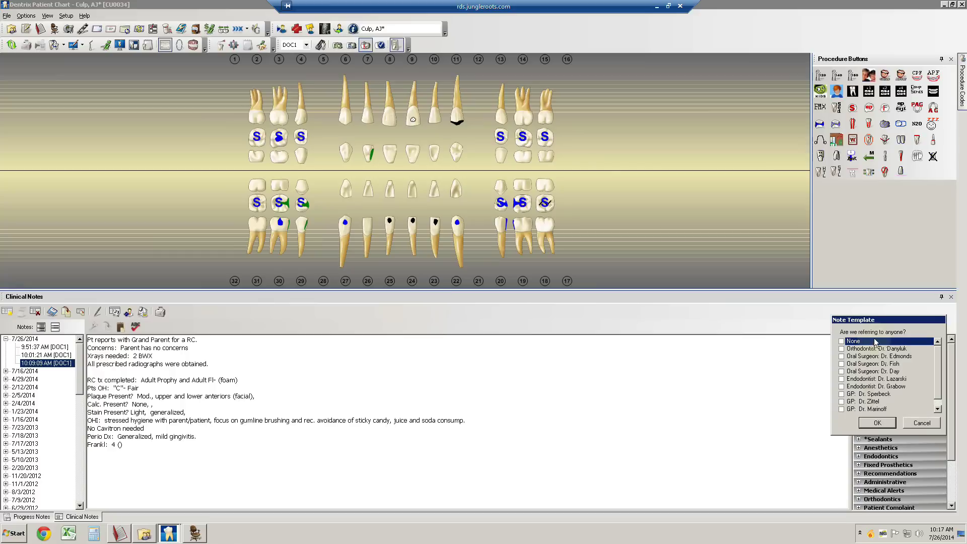
- Add a referral to the orthodontist with the reason "ectopic max canines"
left_click(862, 350)
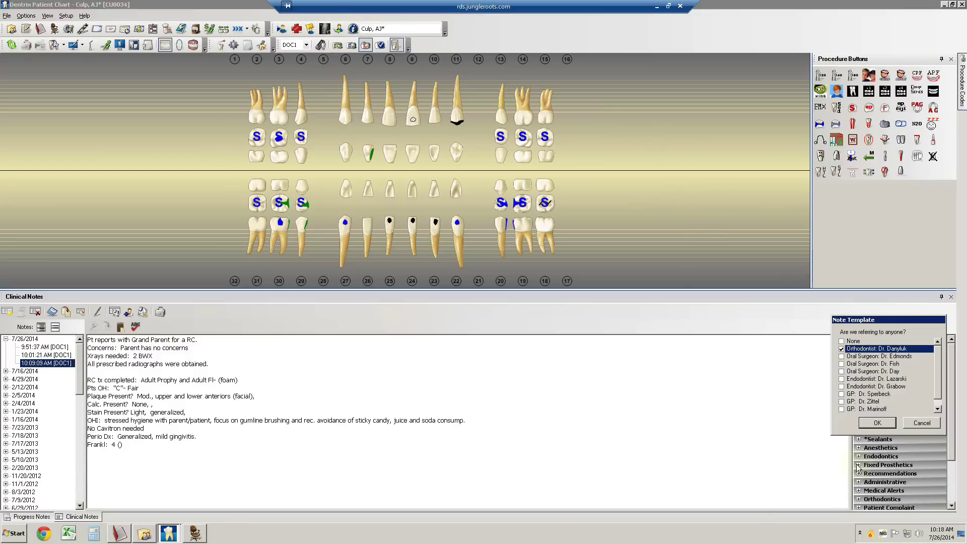
left_click(877, 423)
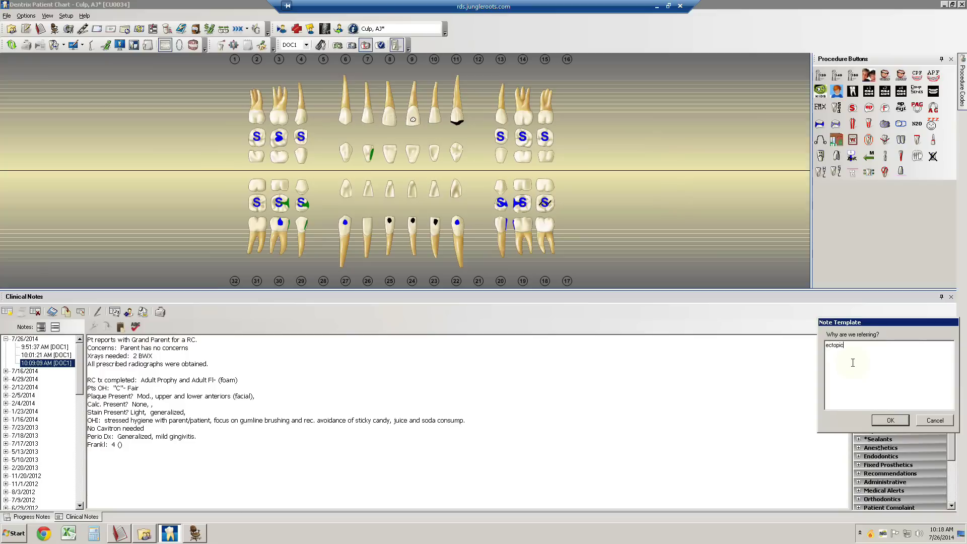
type("ectopic max canines")
left_click(900, 422)
- Keep the items to monitor as None and set the caries risk to Moderate
left_click(892, 421)
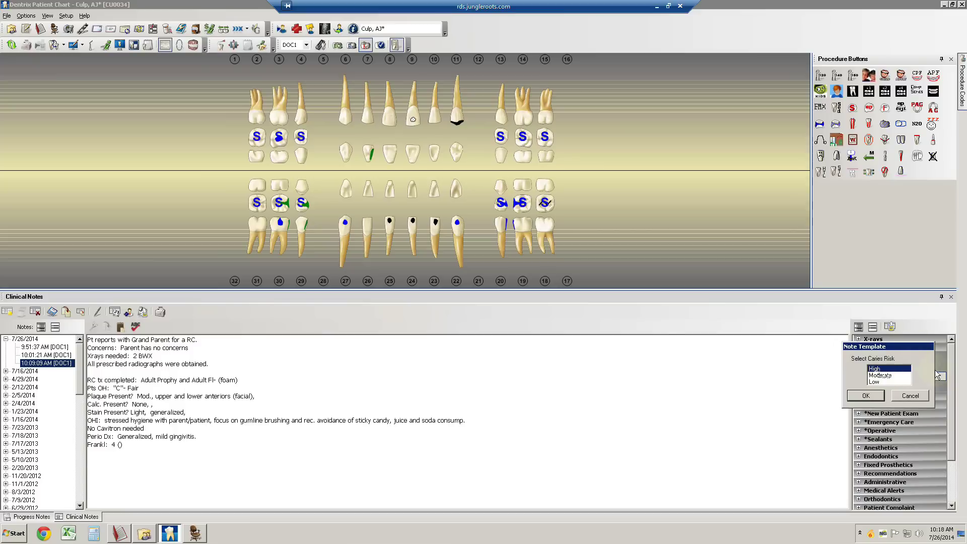
left_click(881, 375)
left_click(874, 395)
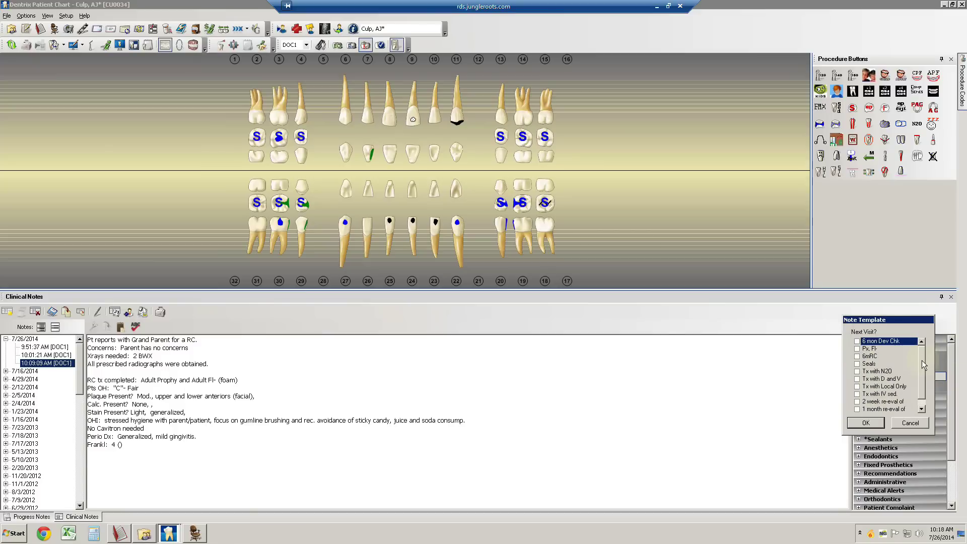
- Set the next visit to 6mRC with 2U HYG and finish the doctor exam template with the staff member's name
left_click(866, 356)
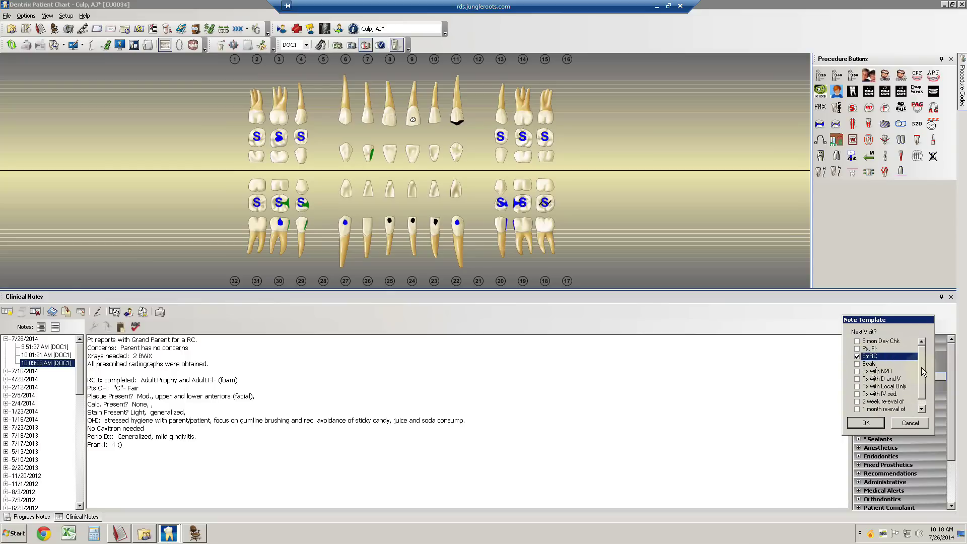
left_click(877, 422)
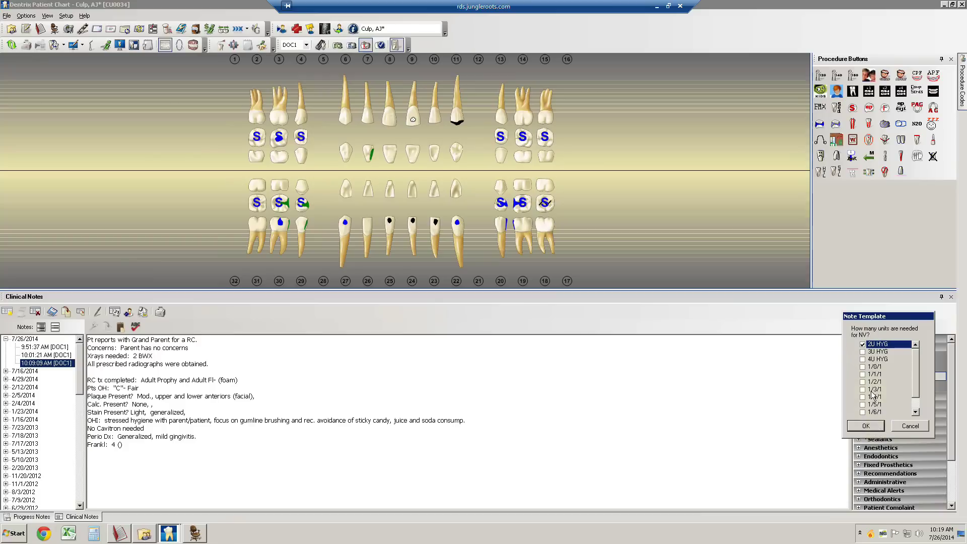
left_click(875, 427)
left_click(863, 341)
left_click(869, 423)
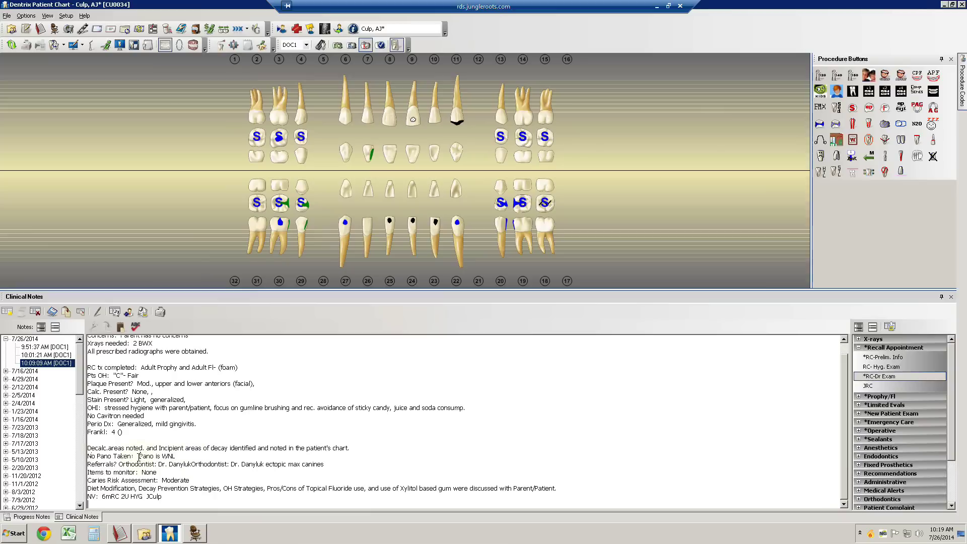
- Delete "Pano is WNL" from the No Pano Taken line and edit between the run-together orthodontist entries on the Referrals line
left_click_drag(139, 456, 210, 459)
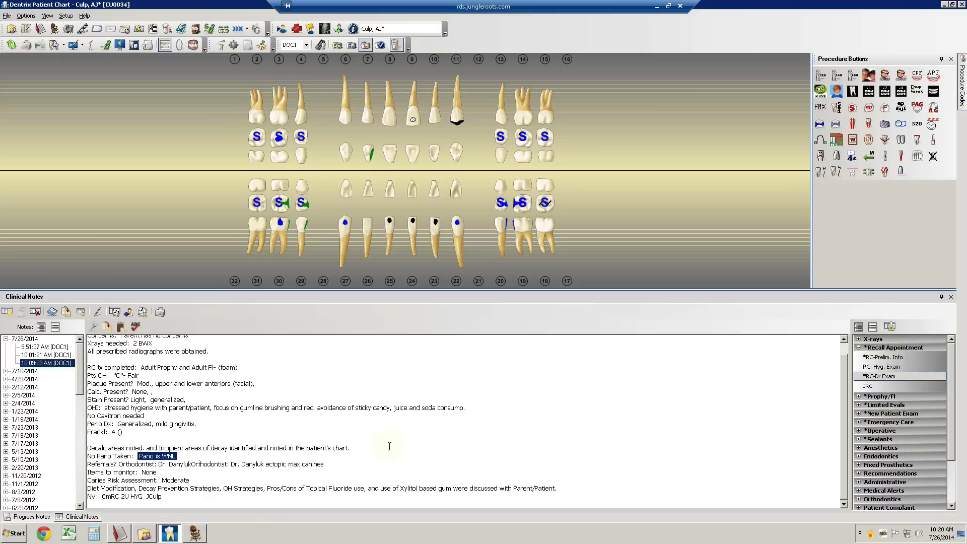
key("Delete")
left_click(190, 464)
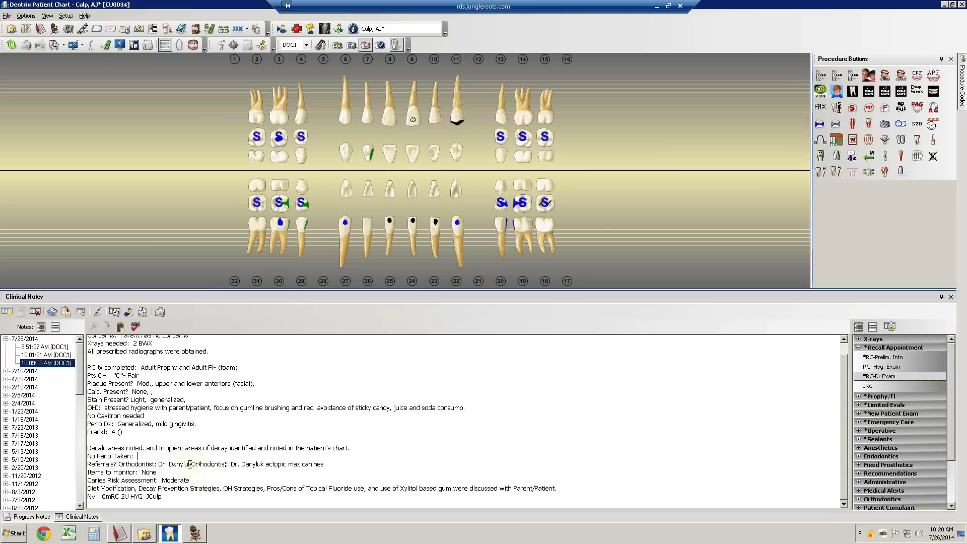
type("k")
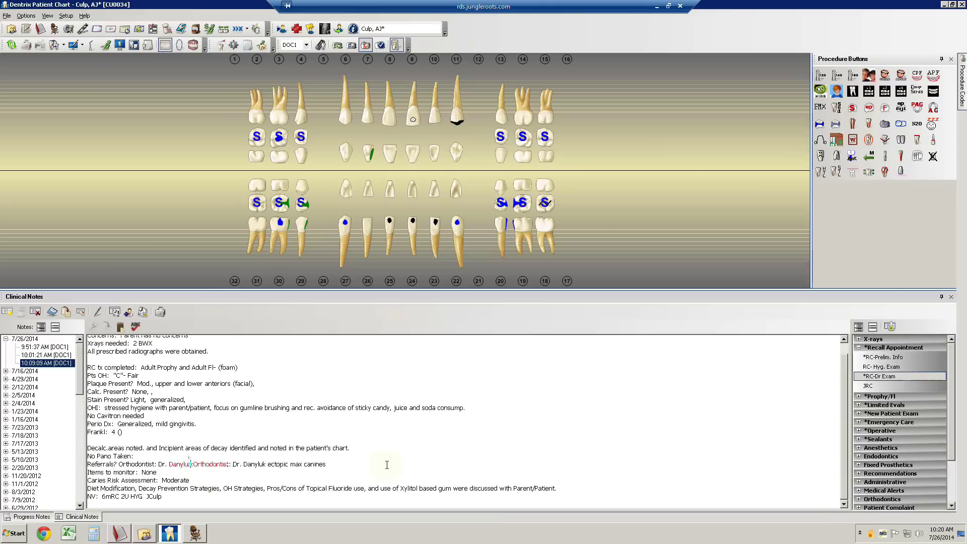
key("BackSpace")
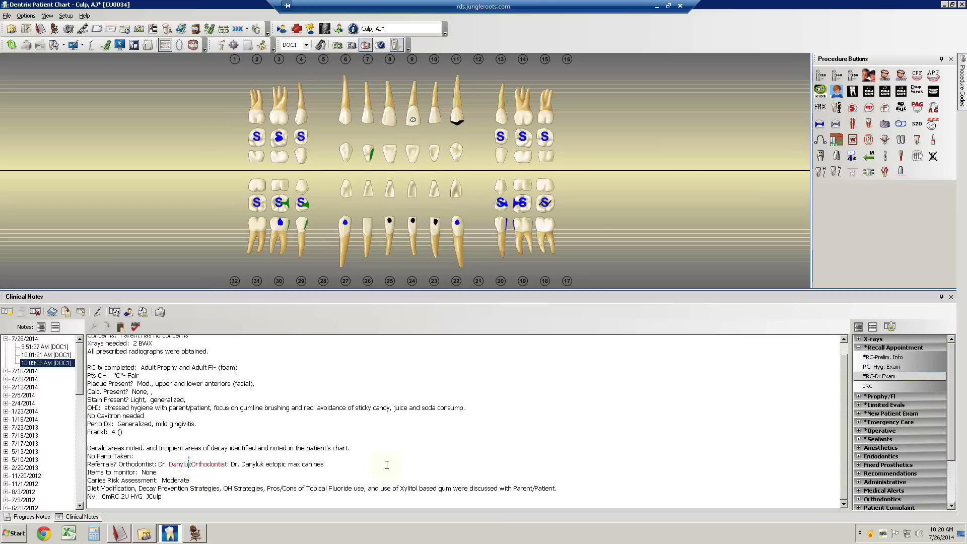